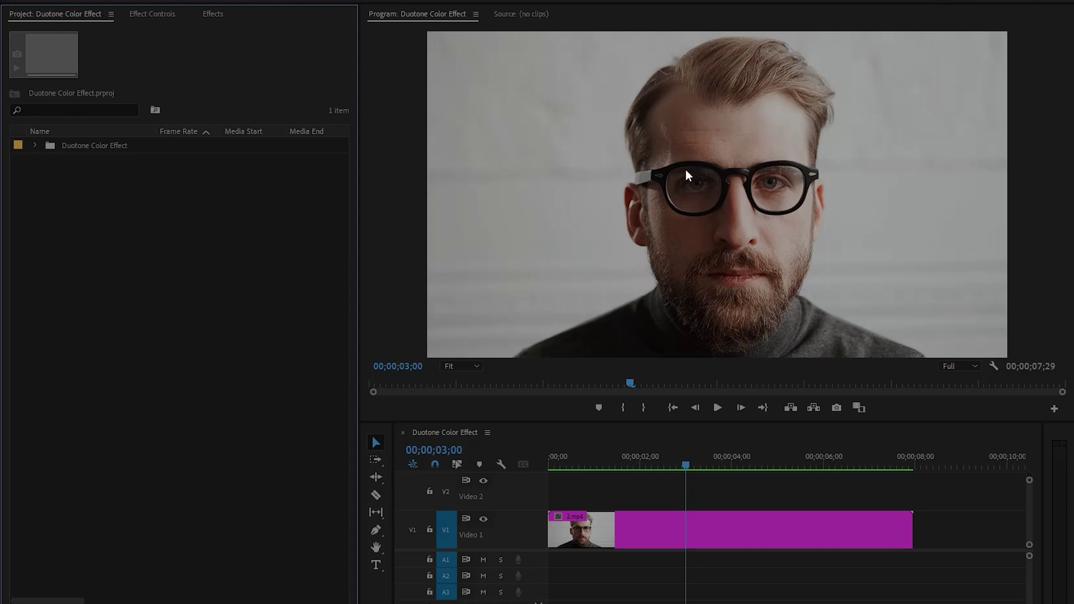
# - Play the portrait clip in the Timeline and stop playback at 00;00;06;05
pyautogui.click(730, 525)
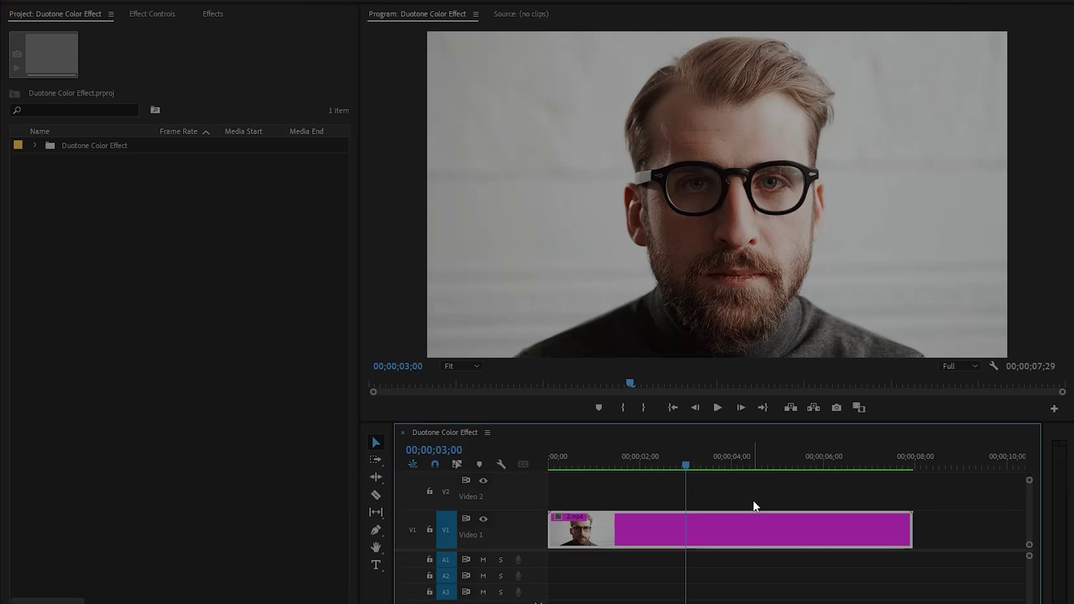
pyautogui.click(753, 505)
pyautogui.press('space')
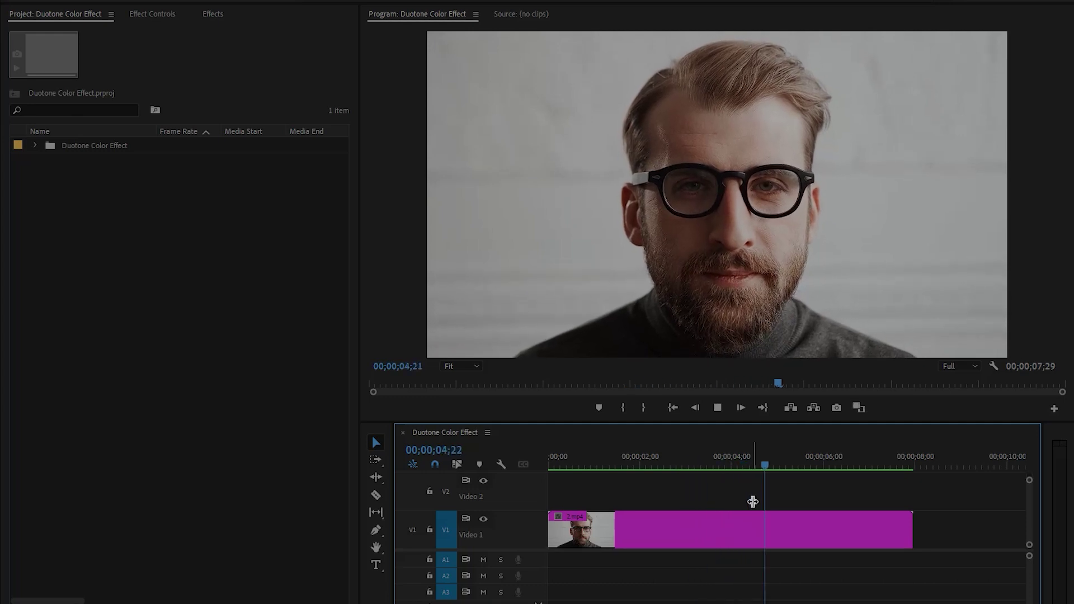
pyautogui.press('space')
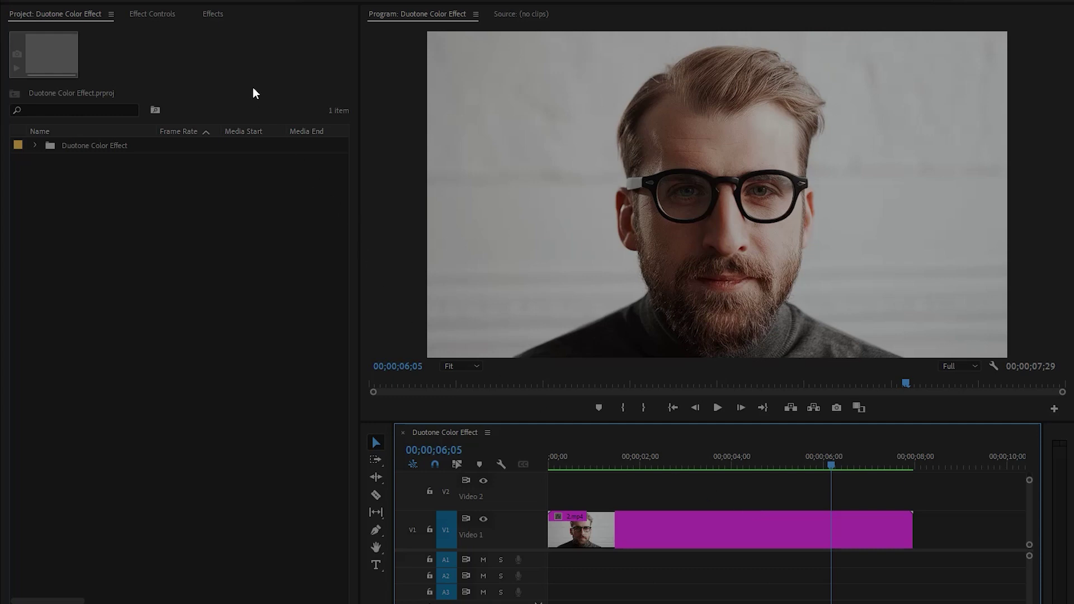
# - Search the Effects panel for 'checker' and drop Checkerboard onto the V1 portrait clip
pyautogui.click(213, 16)
pyautogui.click(127, 31)
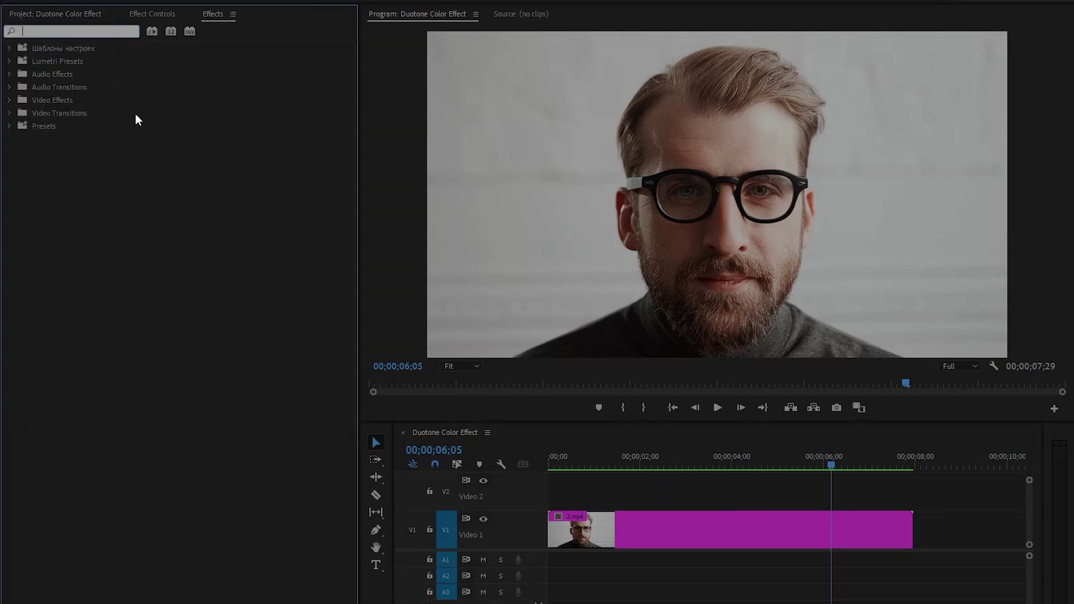
pyautogui.write('checker')
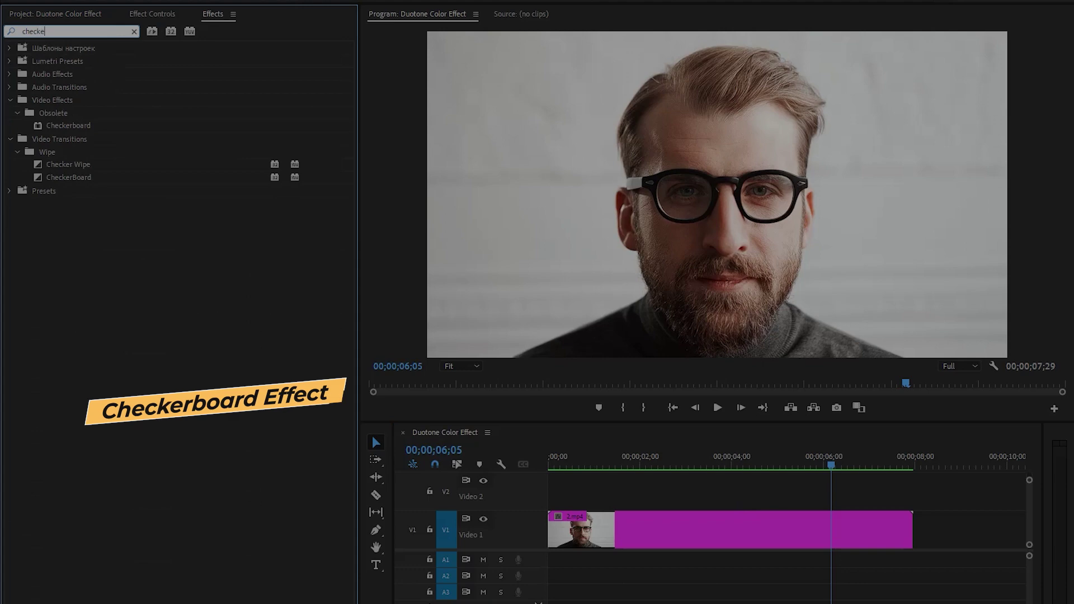
pyautogui.click(64, 127)
pyautogui.moveTo(85, 126); pyautogui.dragTo(654, 531)
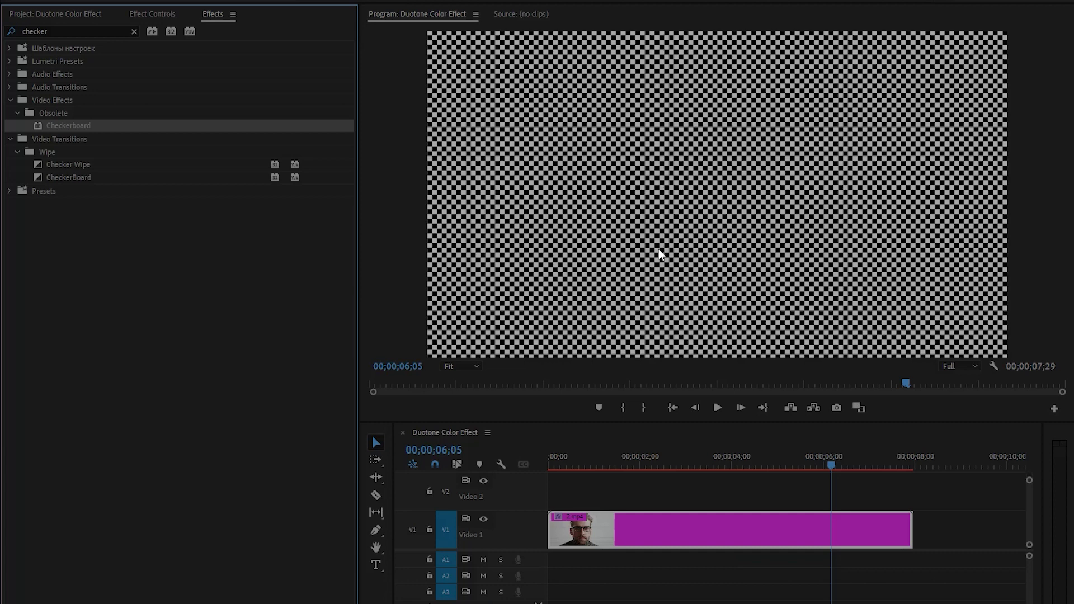
# - Switch the Checkerboard's Size From setting to Width & Height Sliders
pyautogui.click(160, 13)
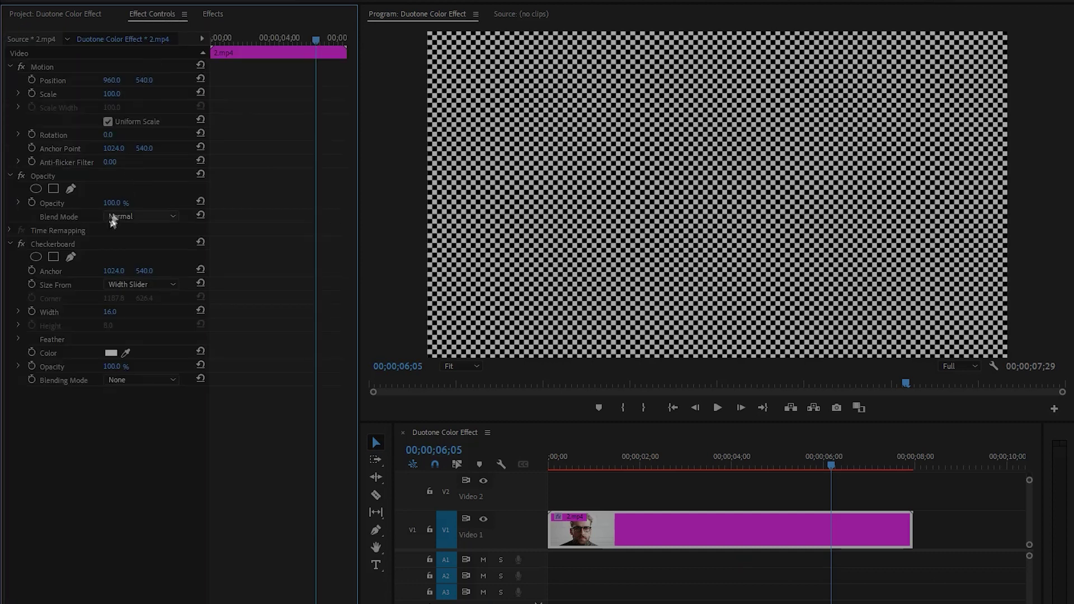
pyautogui.click(70, 241)
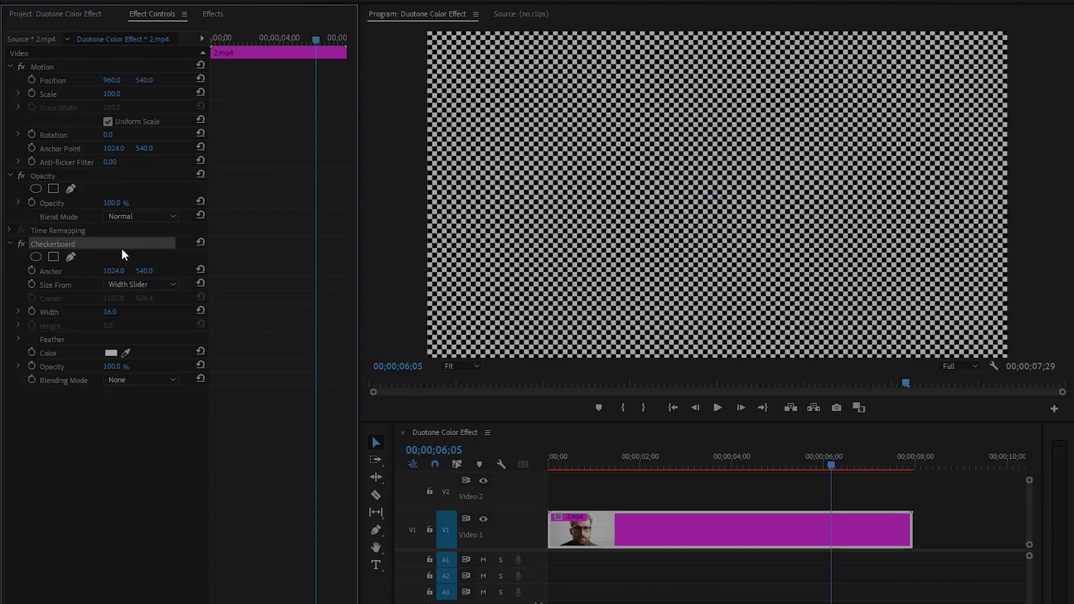
pyautogui.click(69, 284)
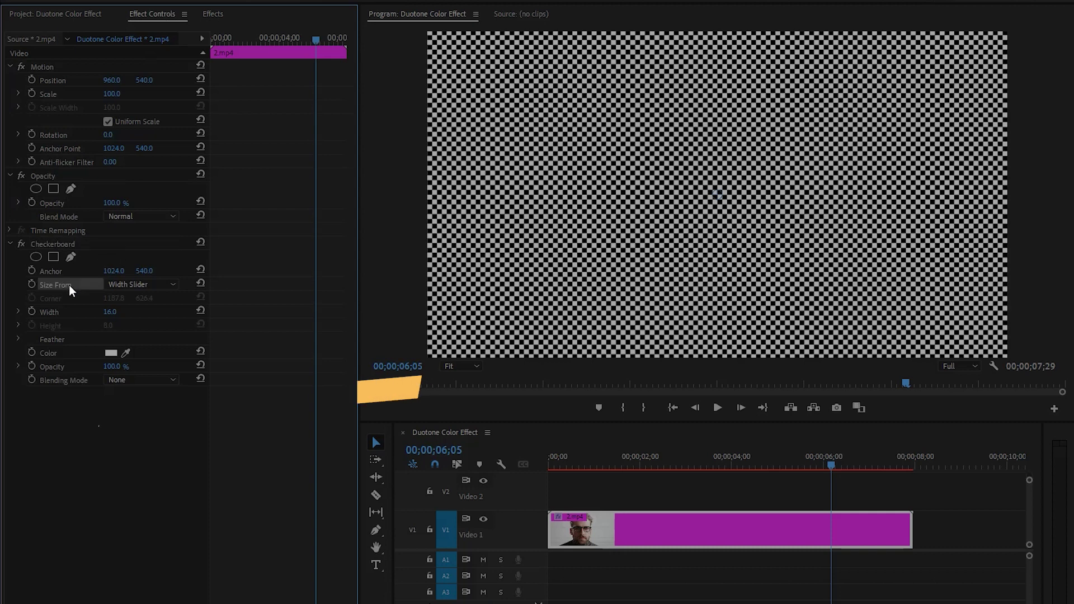
pyautogui.click(128, 286)
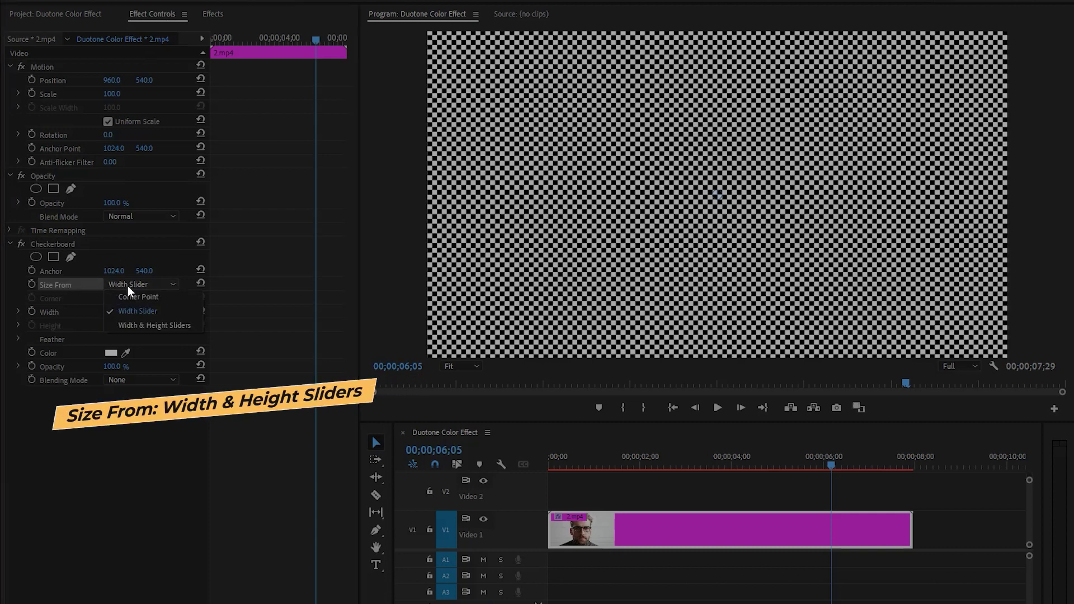
pyautogui.click(179, 327)
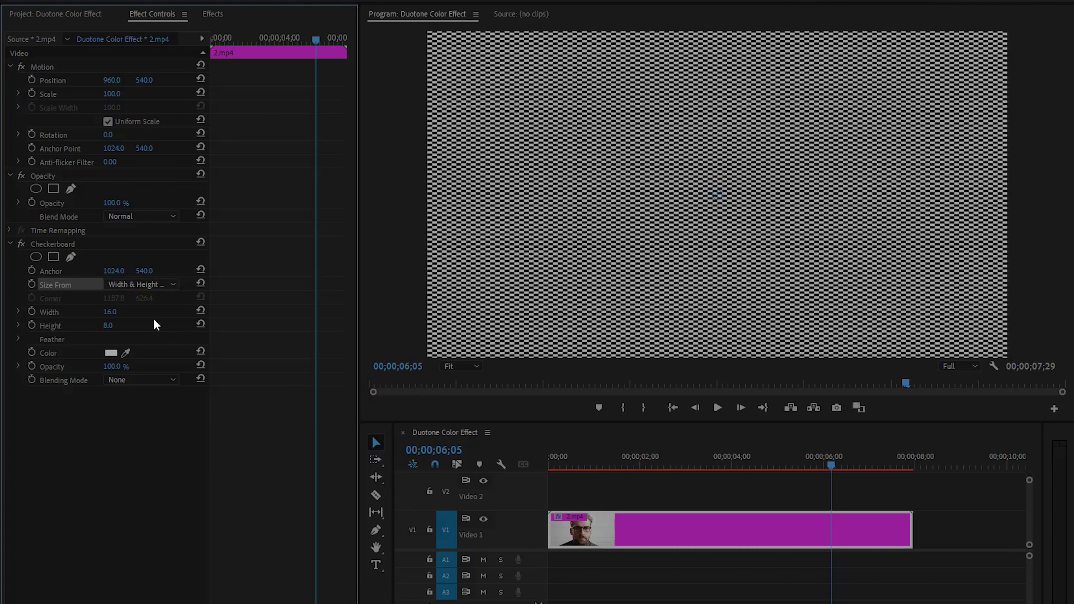
# - Set the checker Width to 4 and Height to 4, then open its Color swatch
pyautogui.click(110, 311)
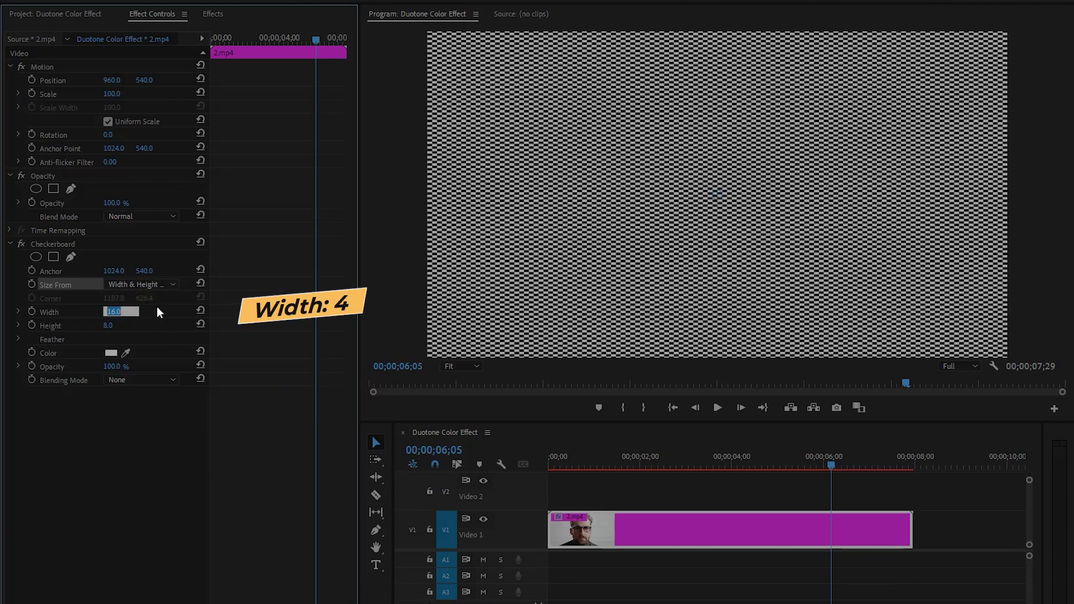
pyautogui.write('4')
pyautogui.press('Return')
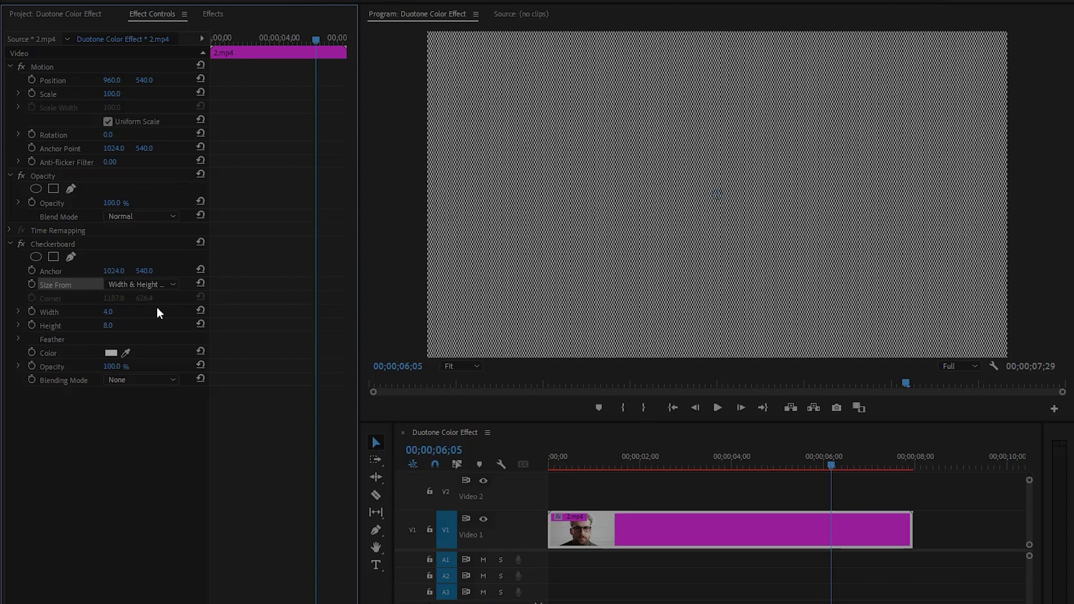
pyautogui.click(109, 325)
pyautogui.write('4')
pyautogui.press('Return')
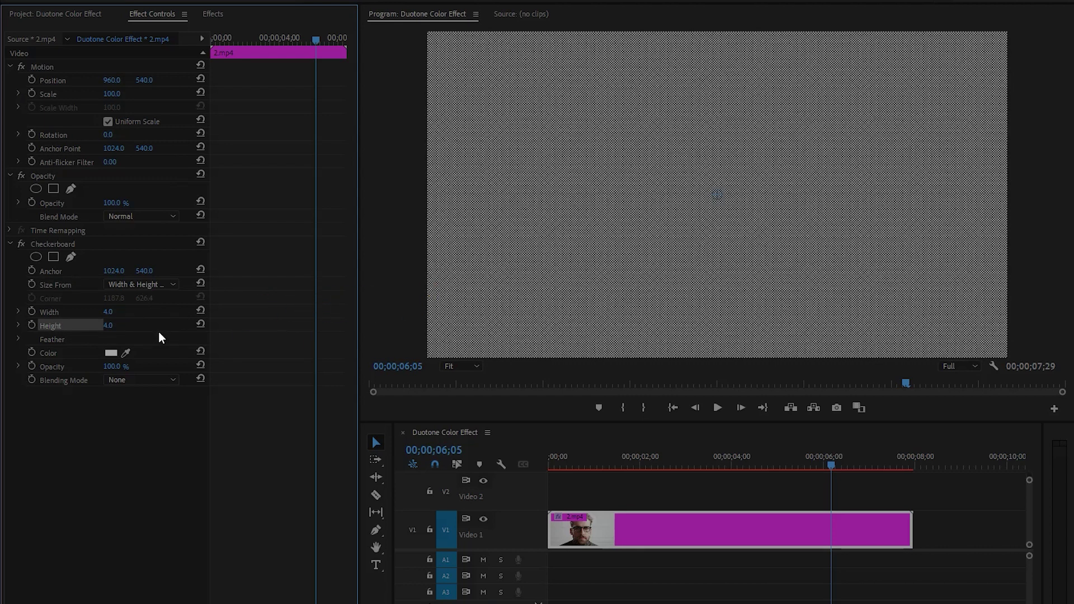
pyautogui.click(111, 353)
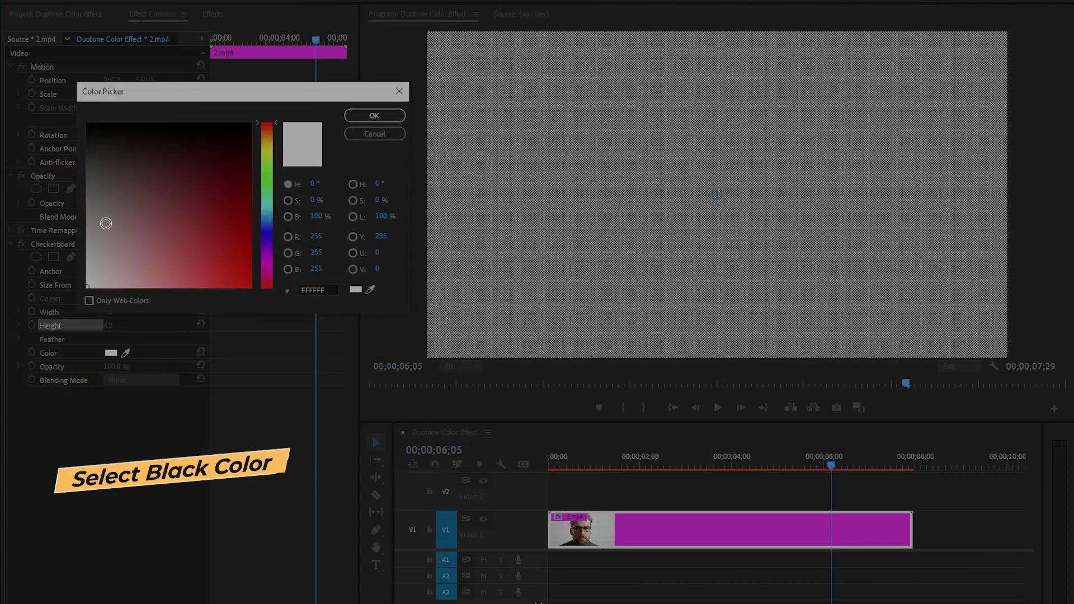
# - Make the checkers black (000000) and set the Checkerboard Blending Mode to Soft Light
pyautogui.moveTo(90, 126); pyautogui.dragTo(71, 111)
pyautogui.click(380, 115)
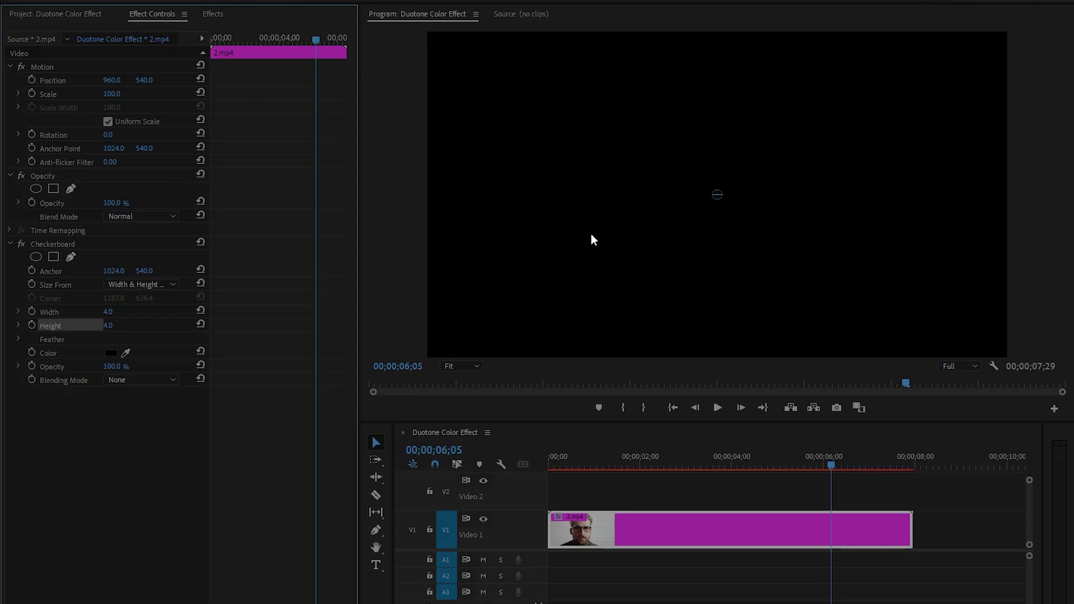
pyautogui.click(86, 384)
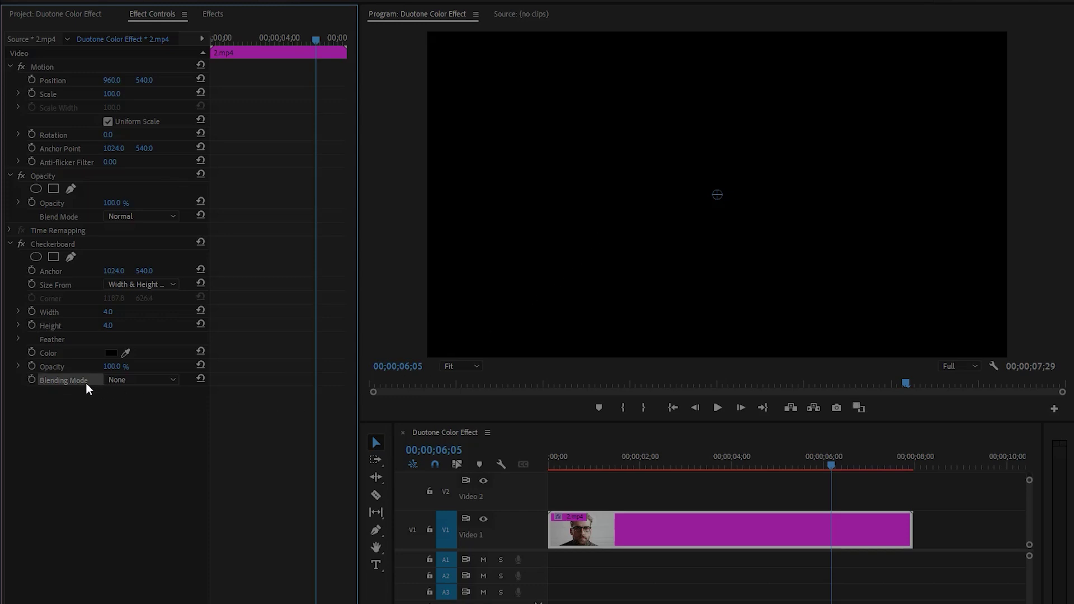
pyautogui.click(131, 383)
pyautogui.click(157, 202)
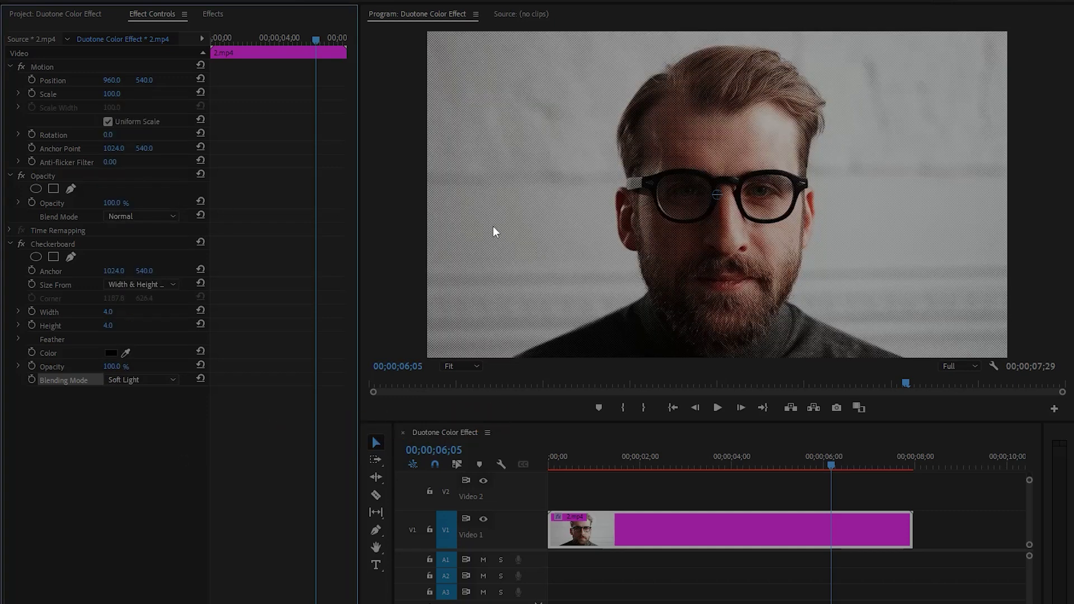
# - Inspect the halftone texture at 100% zoom in the Program monitor, then return to Fit
pyautogui.click(469, 366)
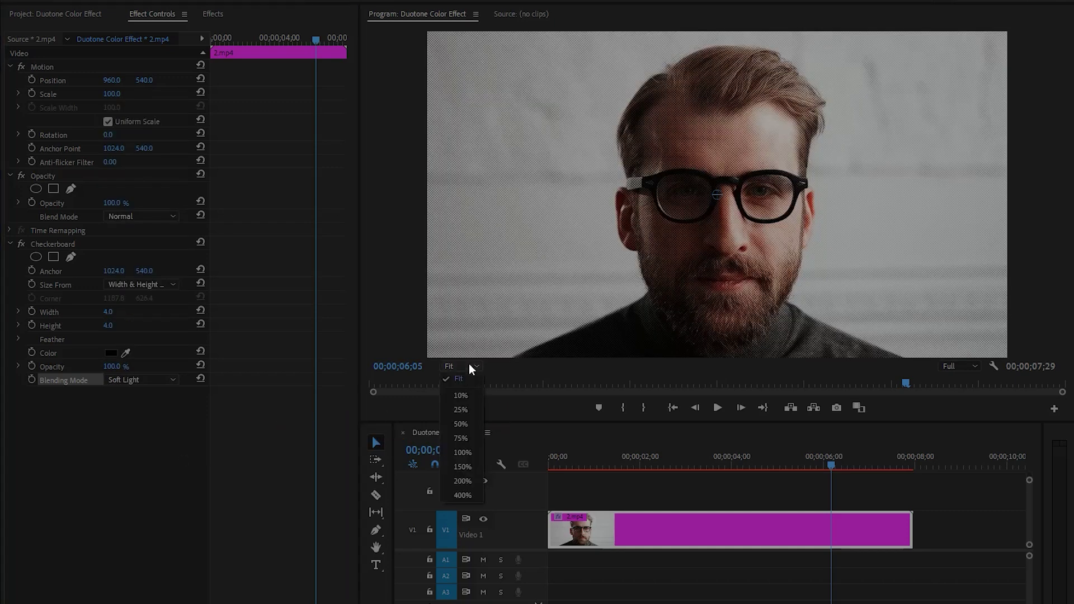
pyautogui.click(465, 453)
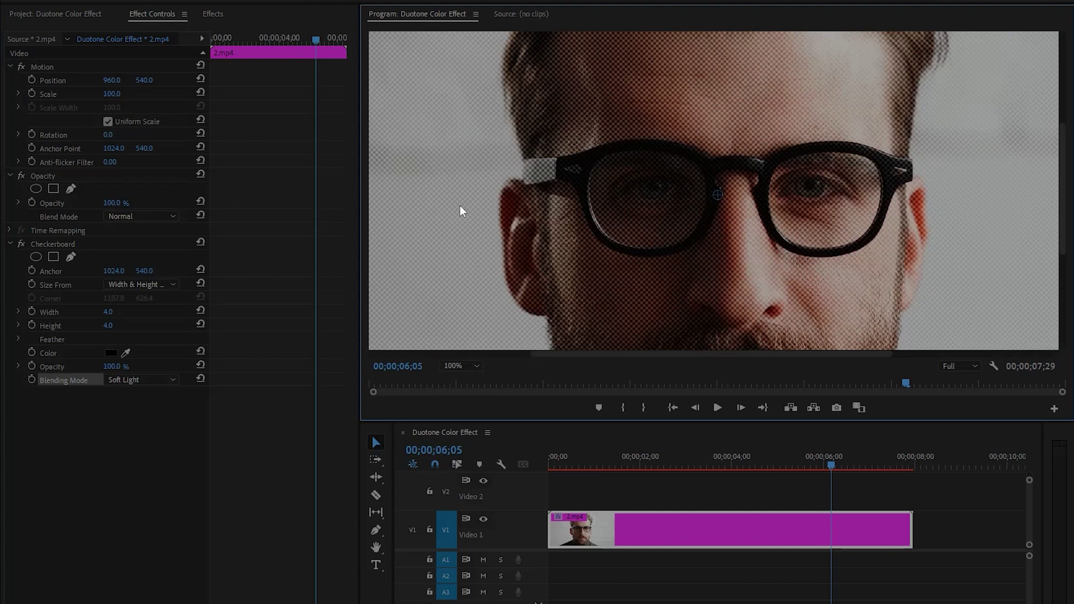
pyautogui.click(477, 367)
pyautogui.click(465, 383)
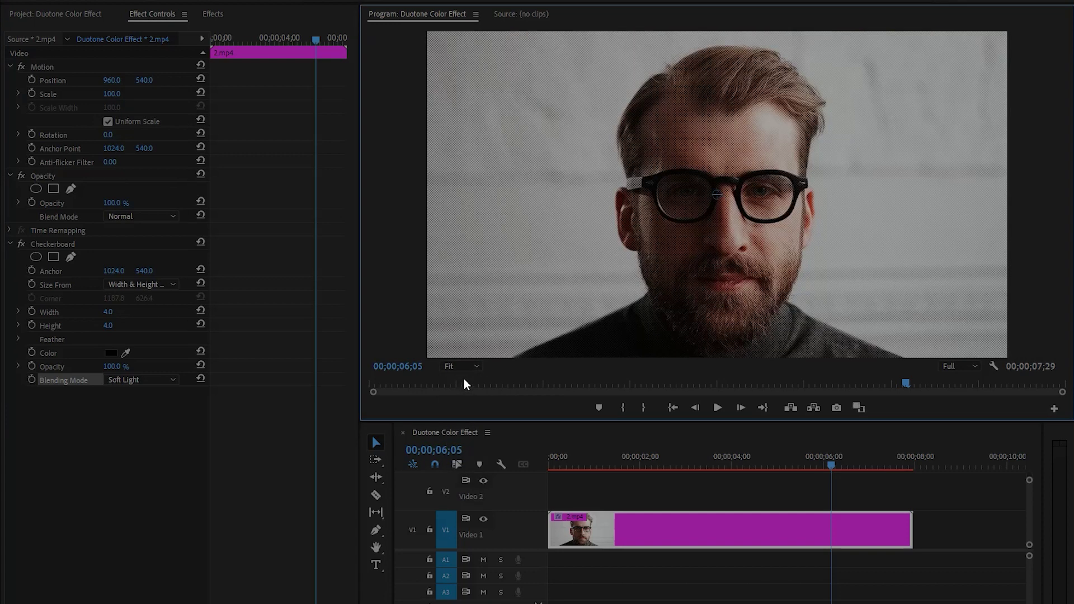
# - Search Effects for 'bright' and drop Brightness & Contrast onto the V1 clip
pyautogui.click(217, 19)
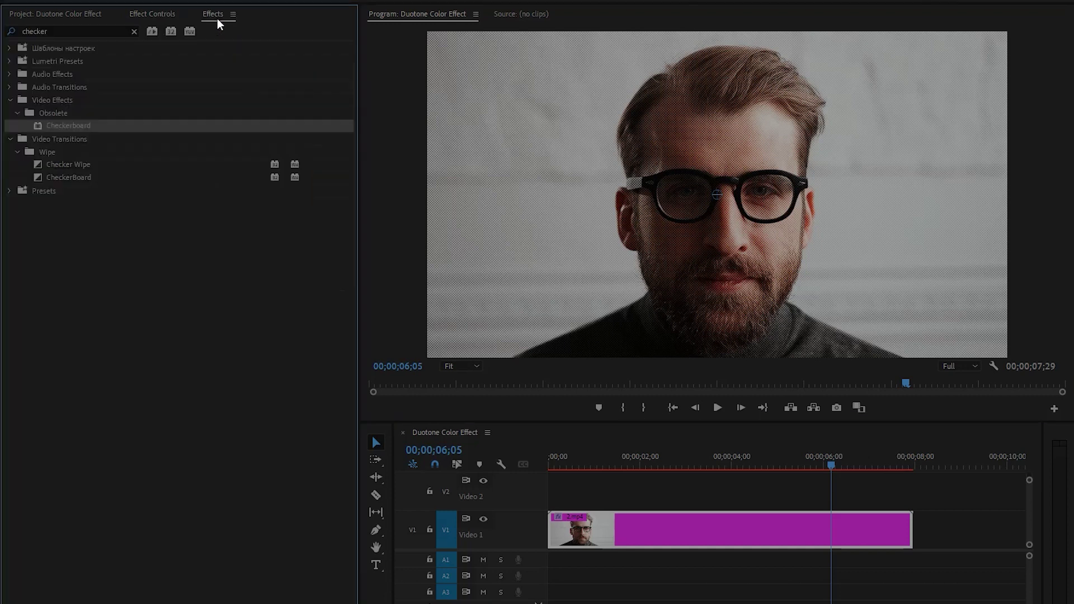
pyautogui.click(134, 32)
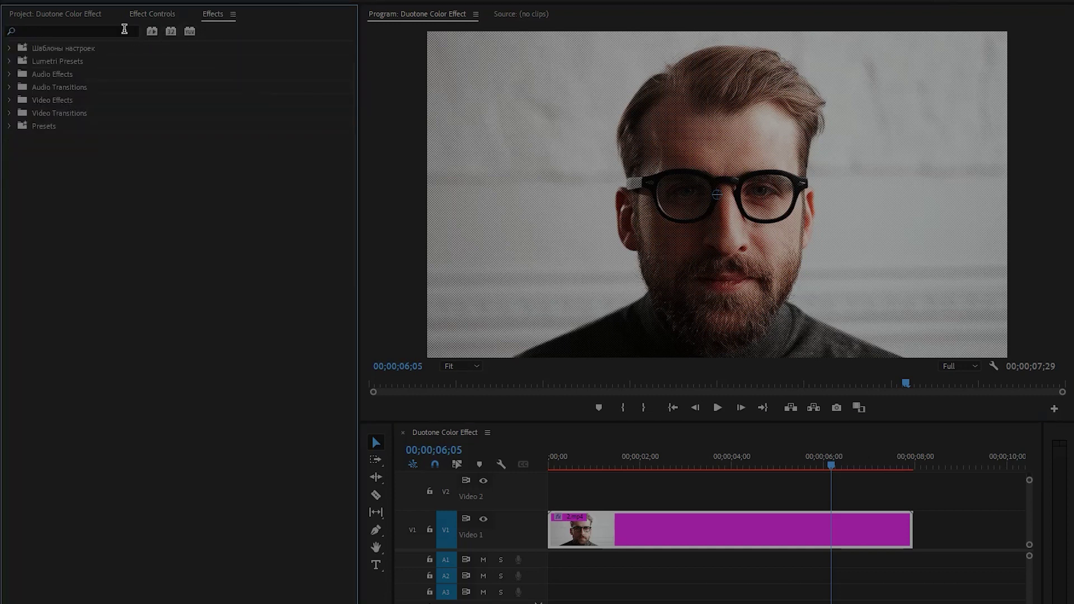
pyautogui.click(122, 29)
pyautogui.write('bright')
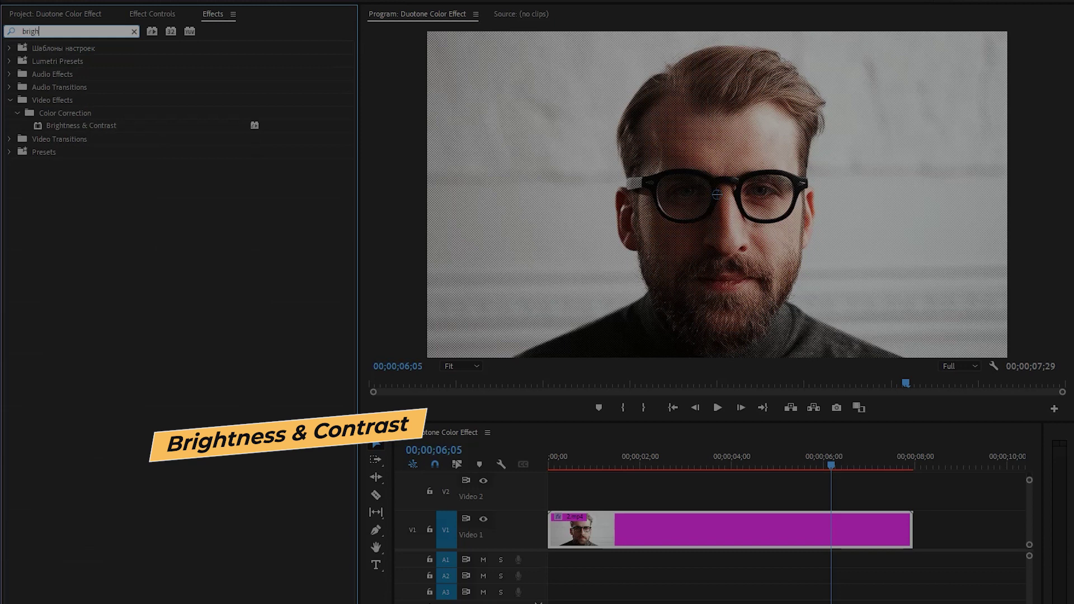
pyautogui.click(129, 129)
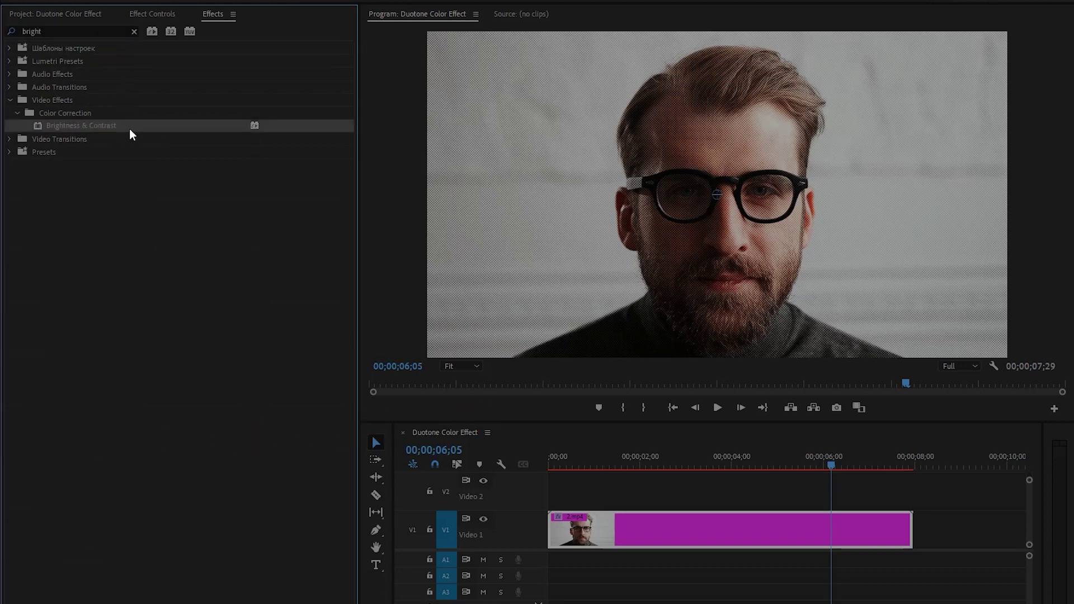
pyautogui.moveTo(128, 132); pyautogui.dragTo(662, 526)
# - In Effect Controls, set Brightness to 14 and Contrast to 5
pyautogui.click(166, 17)
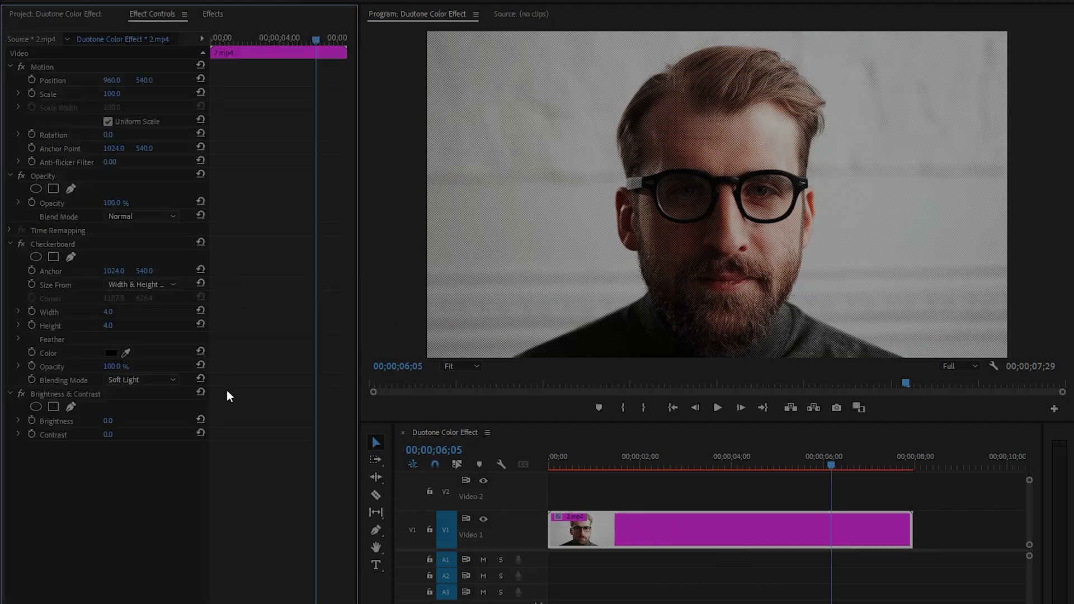
pyautogui.click(96, 394)
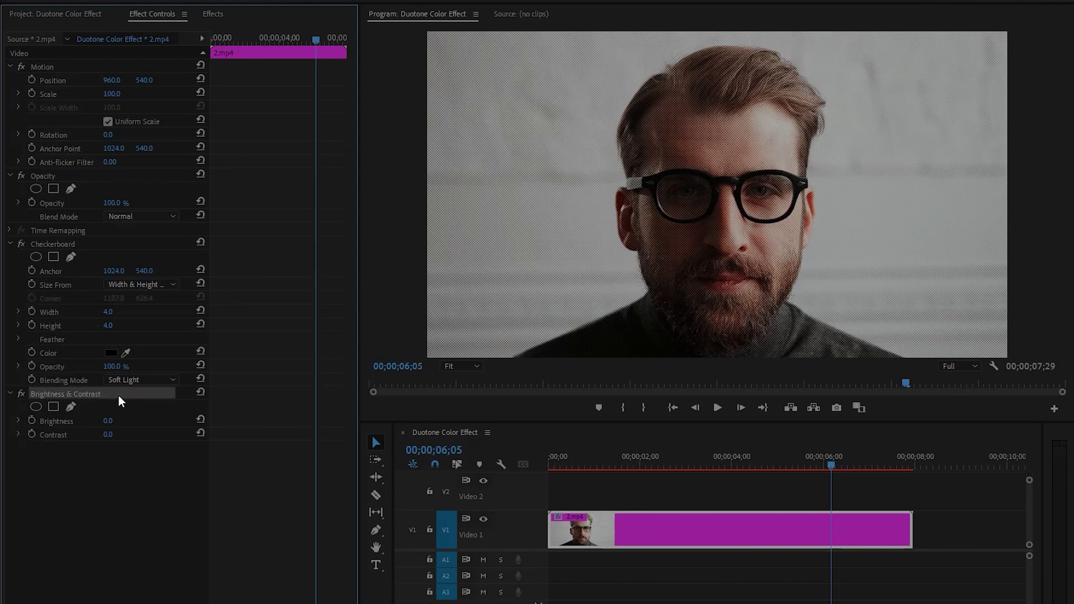
pyautogui.click(119, 417)
pyautogui.write('14')
pyautogui.press('Return')
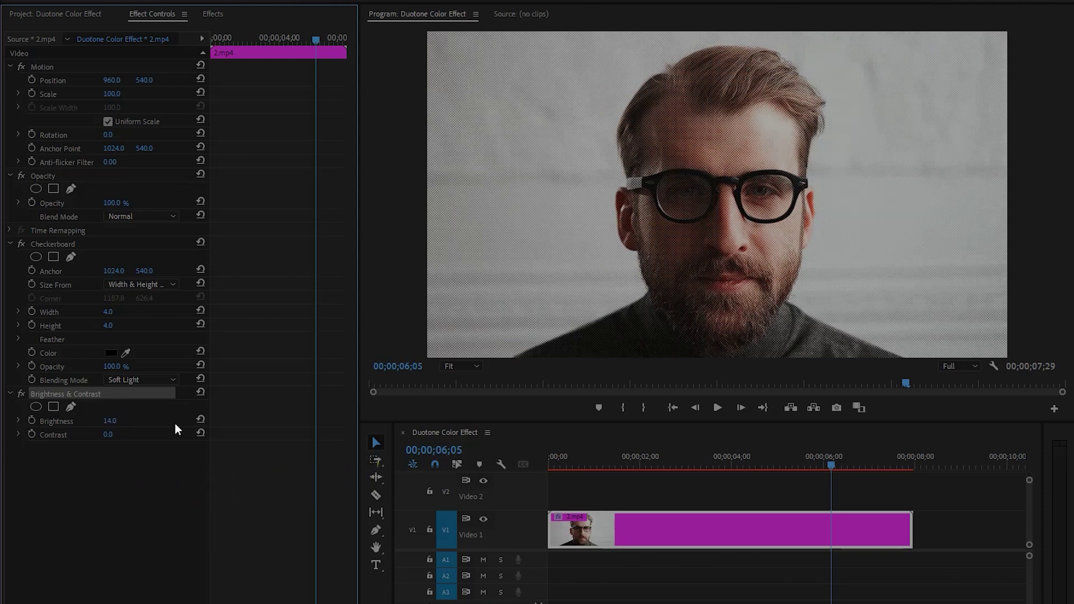
pyautogui.click(122, 436)
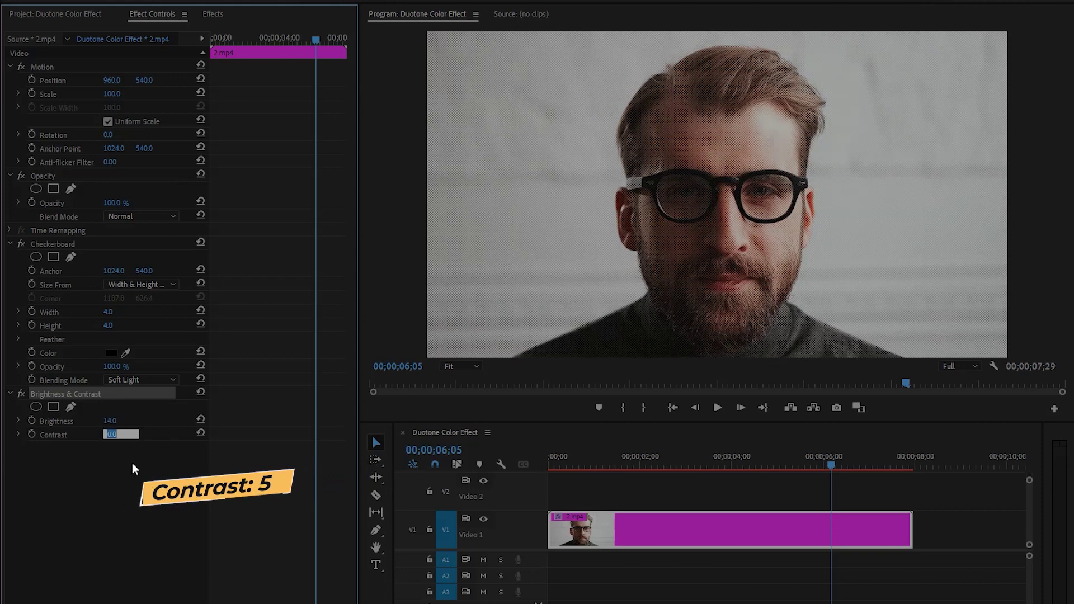
pyautogui.write('5')
pyautogui.press('Return')
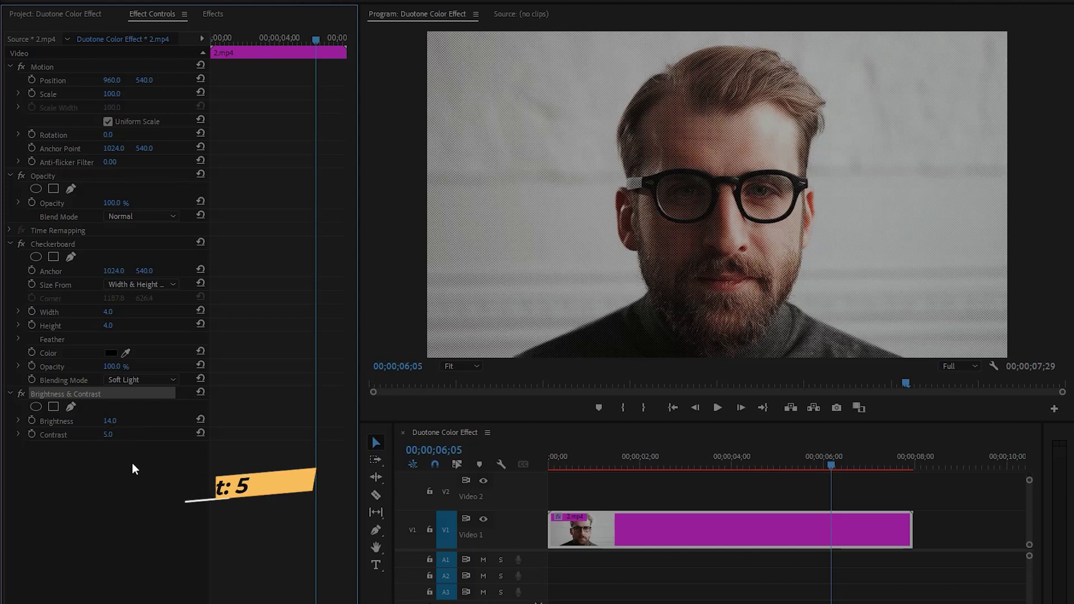
# - Search Effects for 'unsharp' and drop Unsharp Mask onto the V1 clip
pyautogui.click(212, 15)
pyautogui.click(135, 31)
pyautogui.click(99, 30)
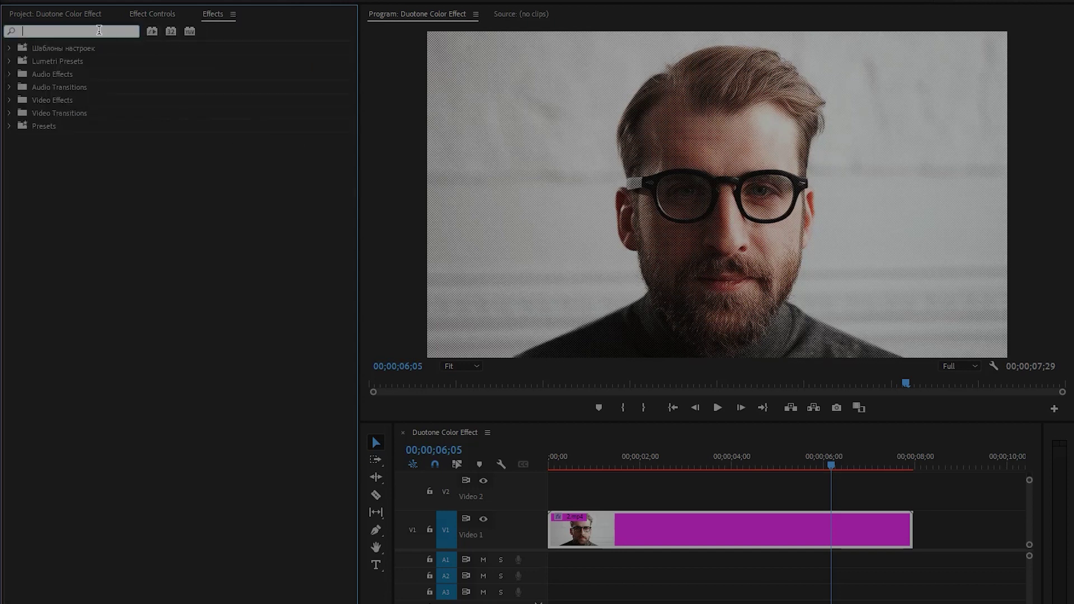
pyautogui.write('unshar')
pyautogui.click(82, 124)
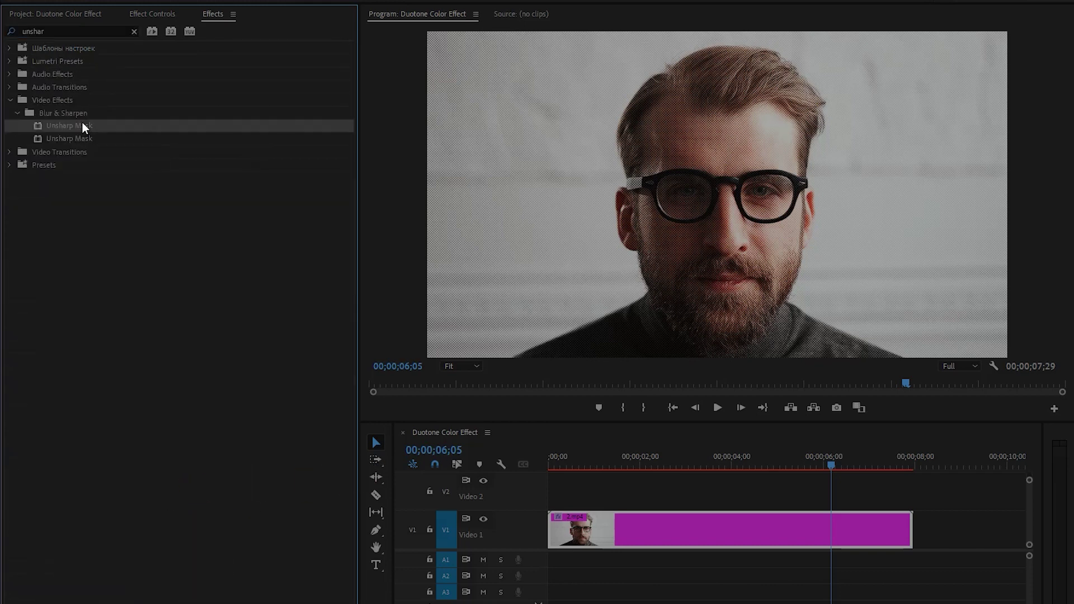
pyautogui.moveTo(92, 124); pyautogui.dragTo(617, 532)
# - In Effect Controls, raise the Unsharp Mask Amount to 165
pyautogui.click(154, 14)
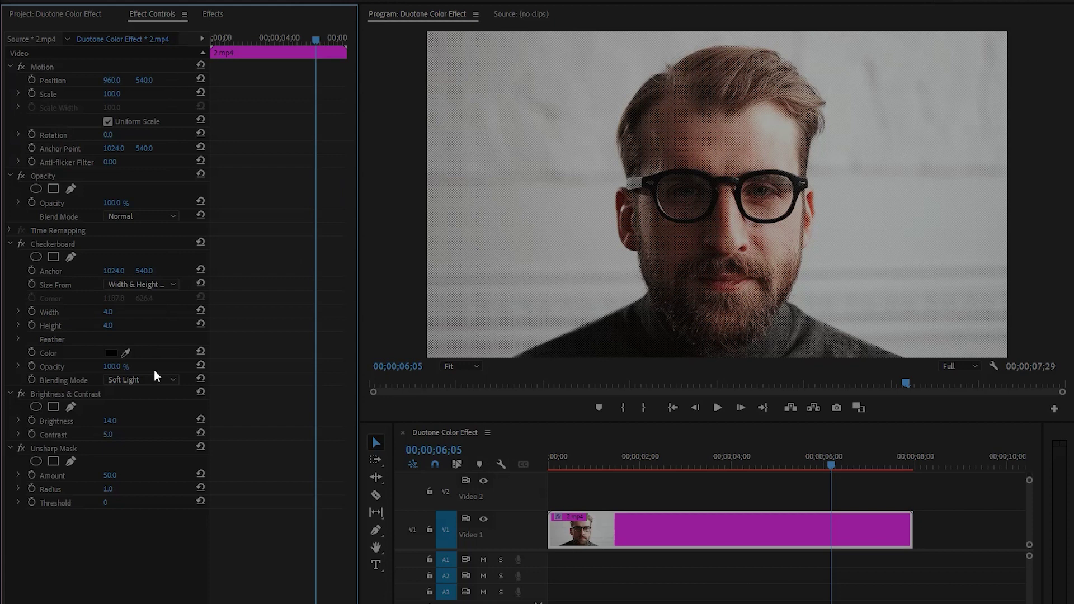
pyautogui.click(74, 450)
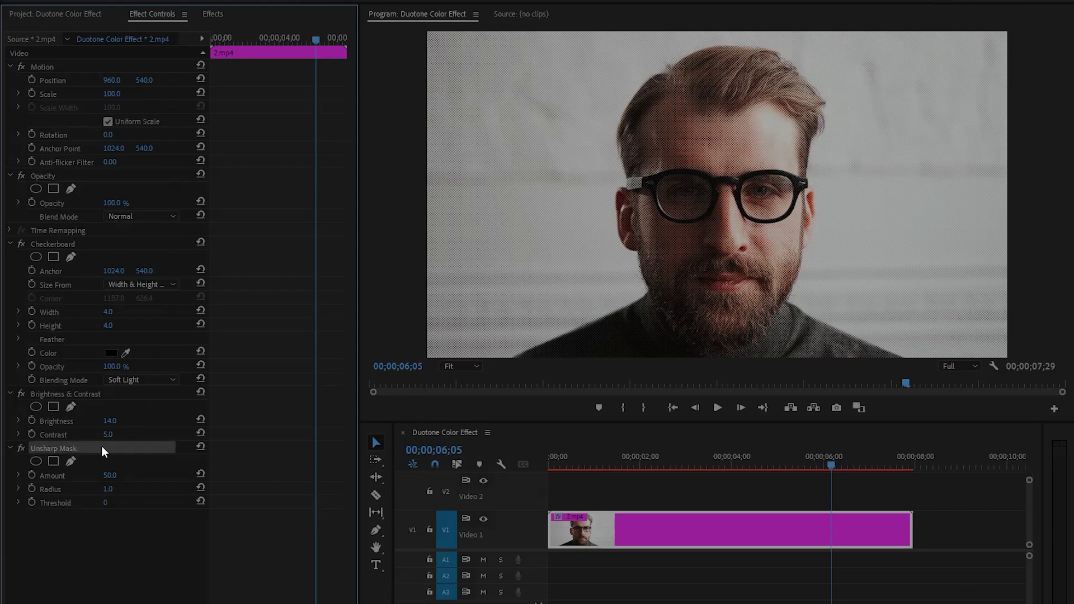
pyautogui.click(112, 476)
pyautogui.write('165')
pyautogui.press('Return')
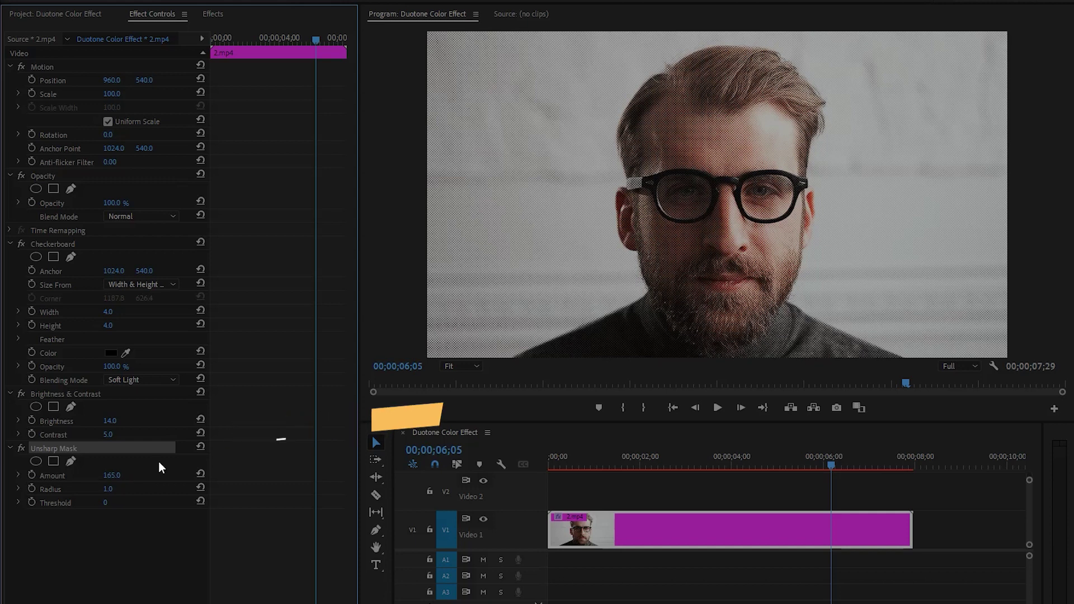
# - Search Effects for 'tint', drop Tint onto the V1 clip, and select it in Effect Controls
pyautogui.click(210, 15)
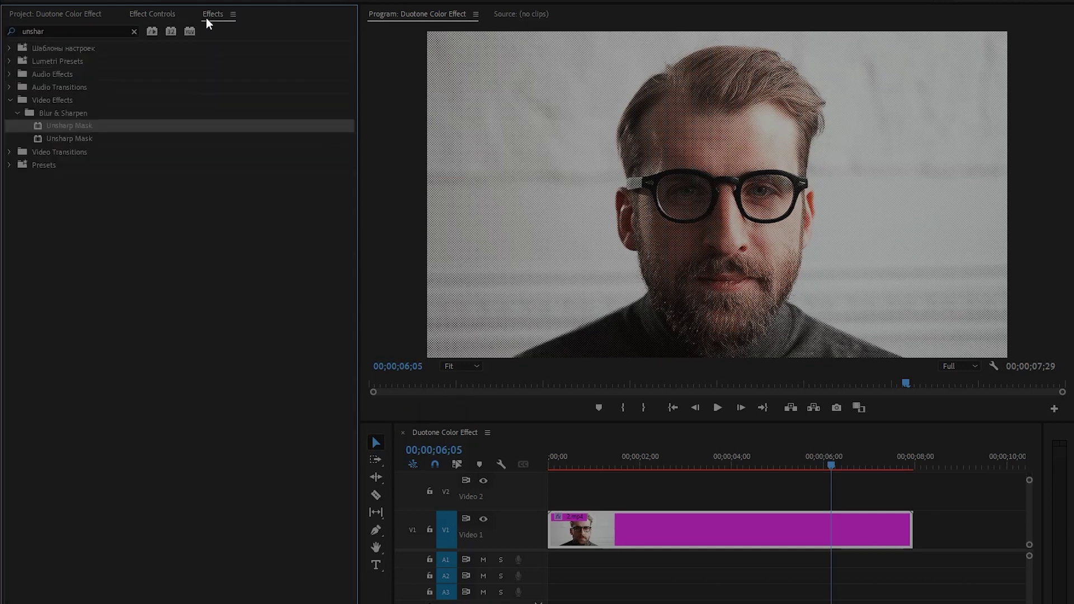
pyautogui.click(138, 31)
pyautogui.write('tint')
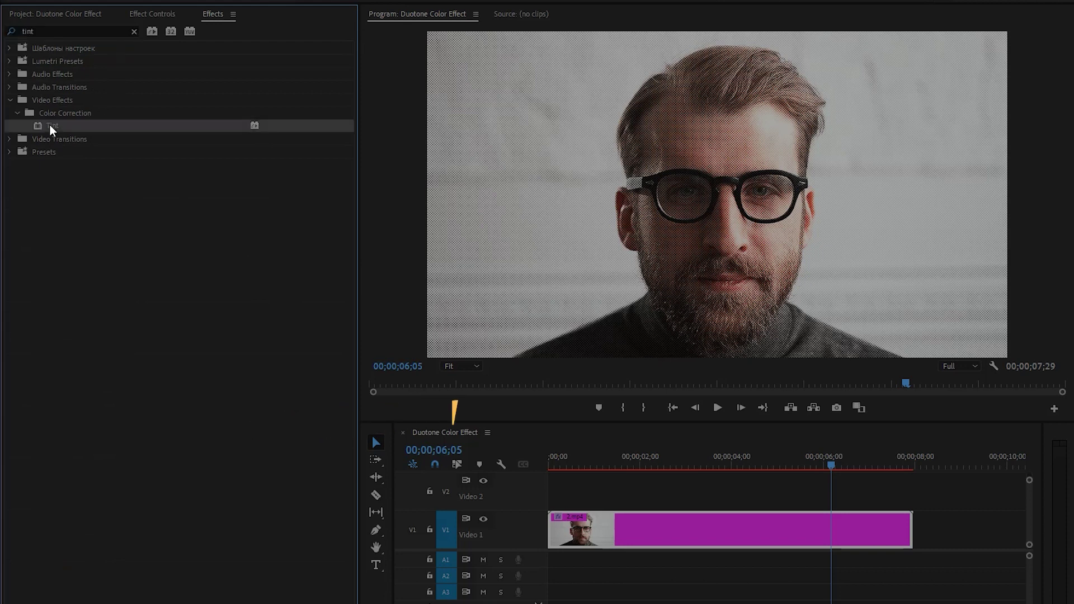
pyautogui.moveTo(49, 125); pyautogui.dragTo(620, 523)
pyautogui.click(159, 14)
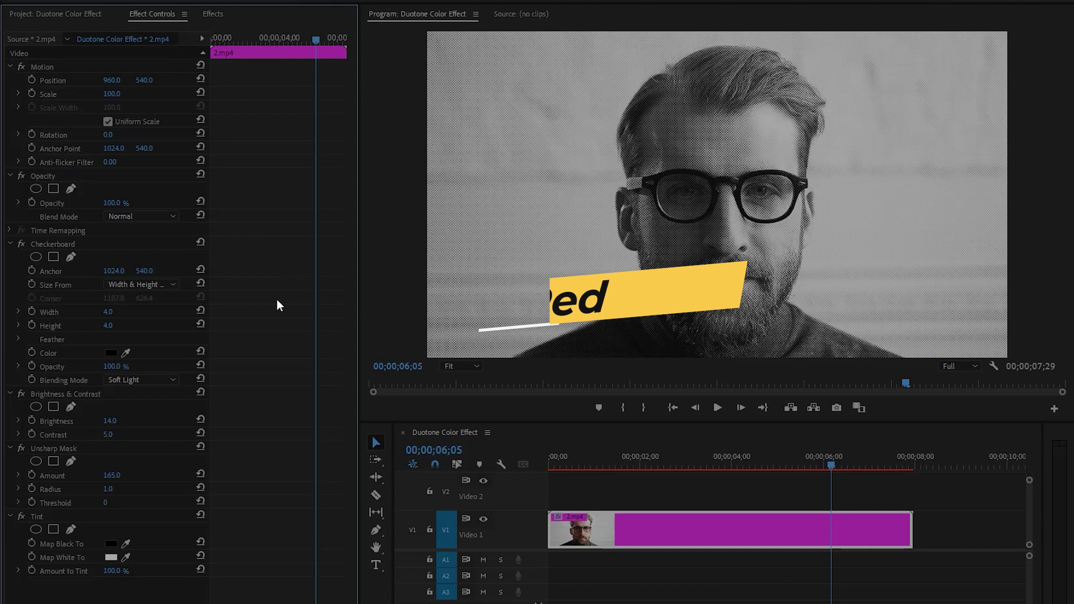
pyautogui.click(44, 519)
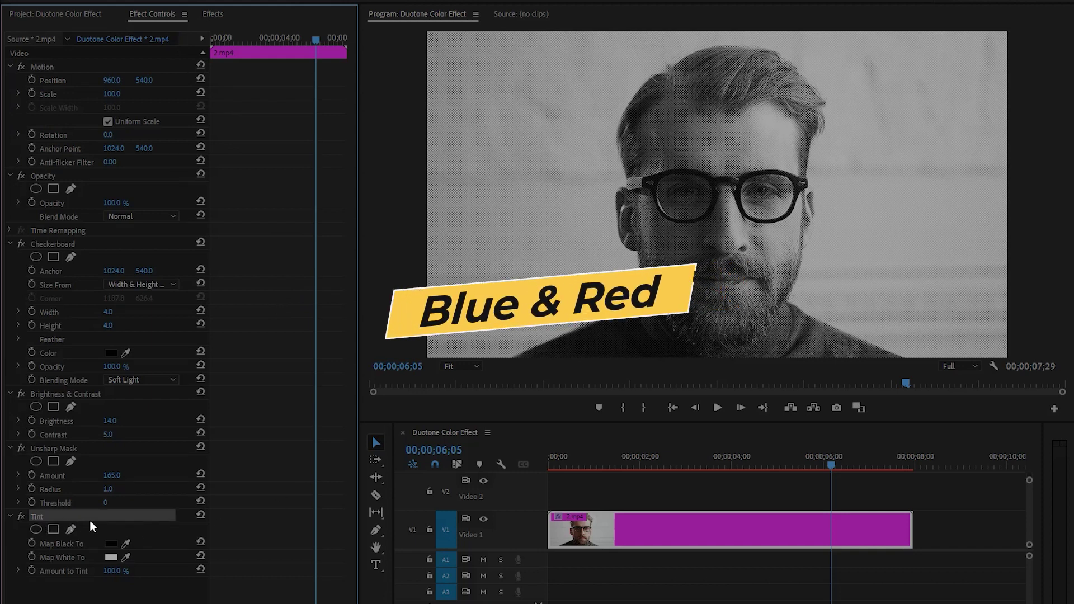
# - Set the Tint effect's Map Black To colour to dark blue hex 0A0081
pyautogui.click(62, 545)
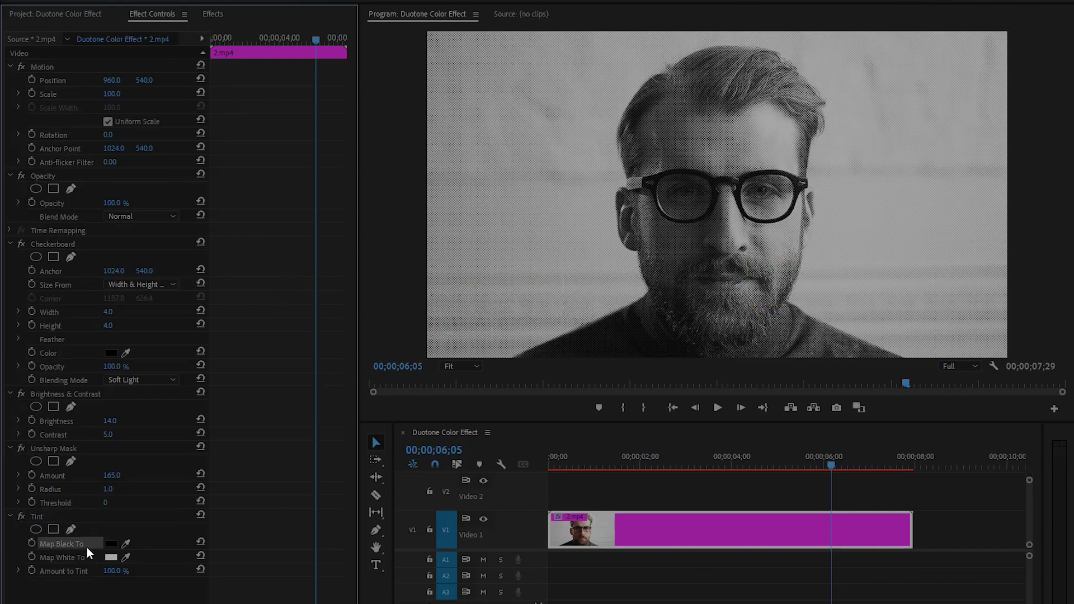
pyautogui.click(115, 544)
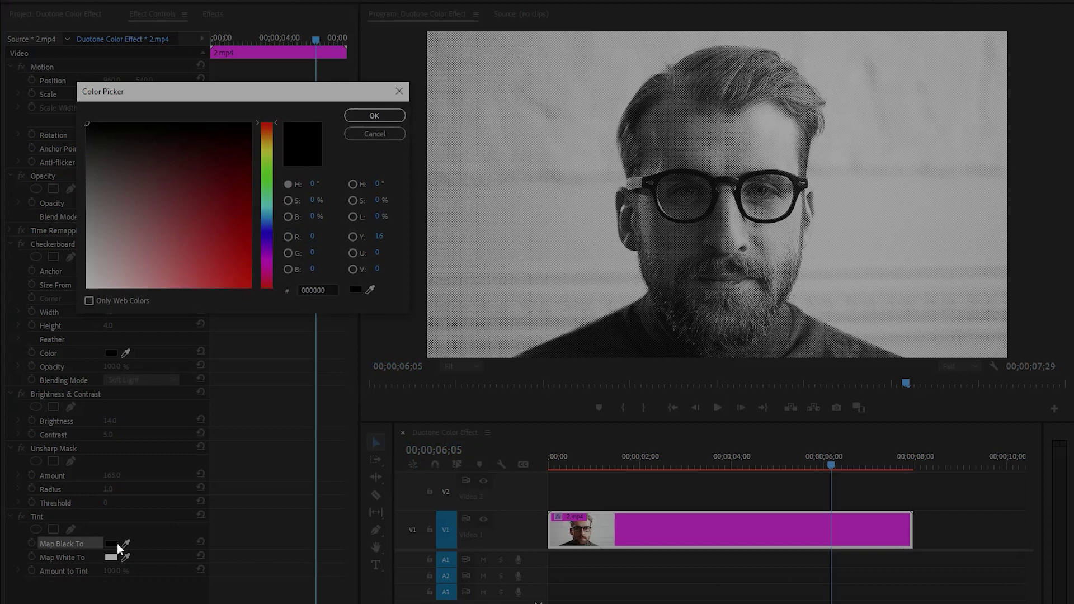
pyautogui.click(302, 290)
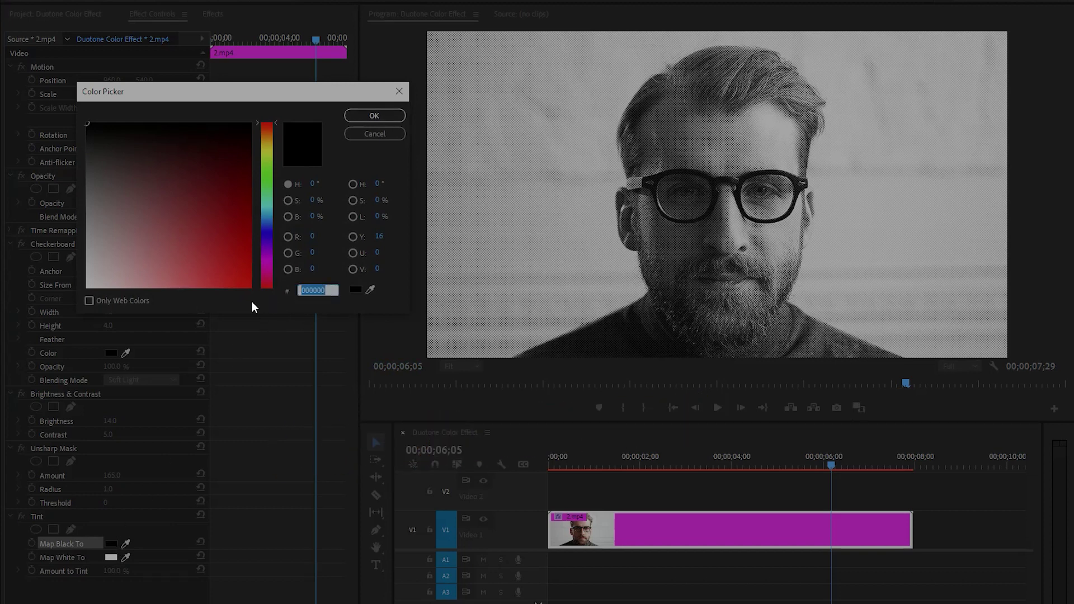
pyautogui.write('0A')
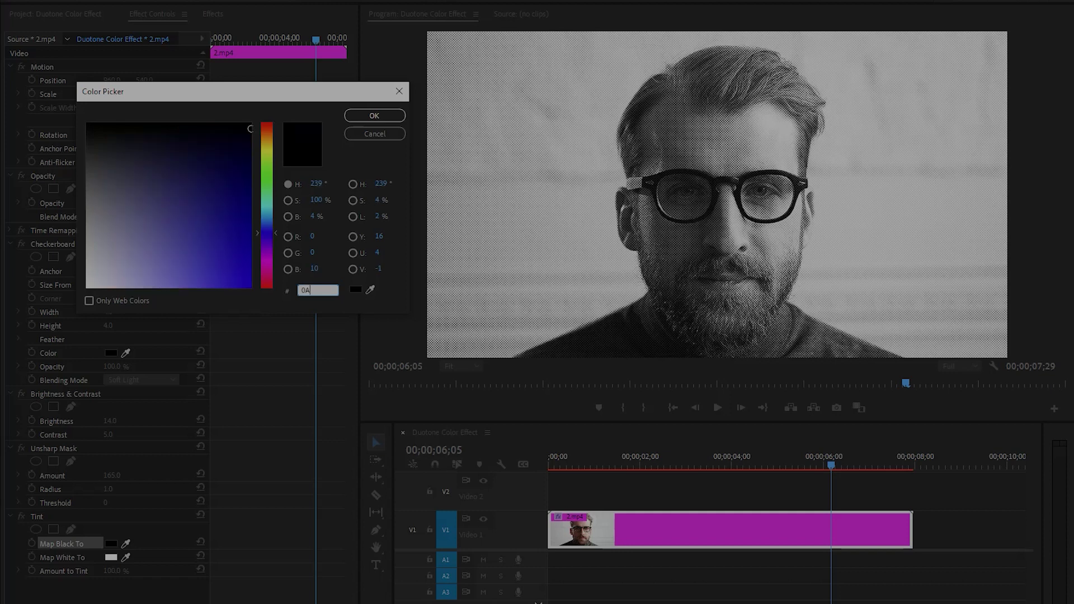
pyautogui.write('0081')
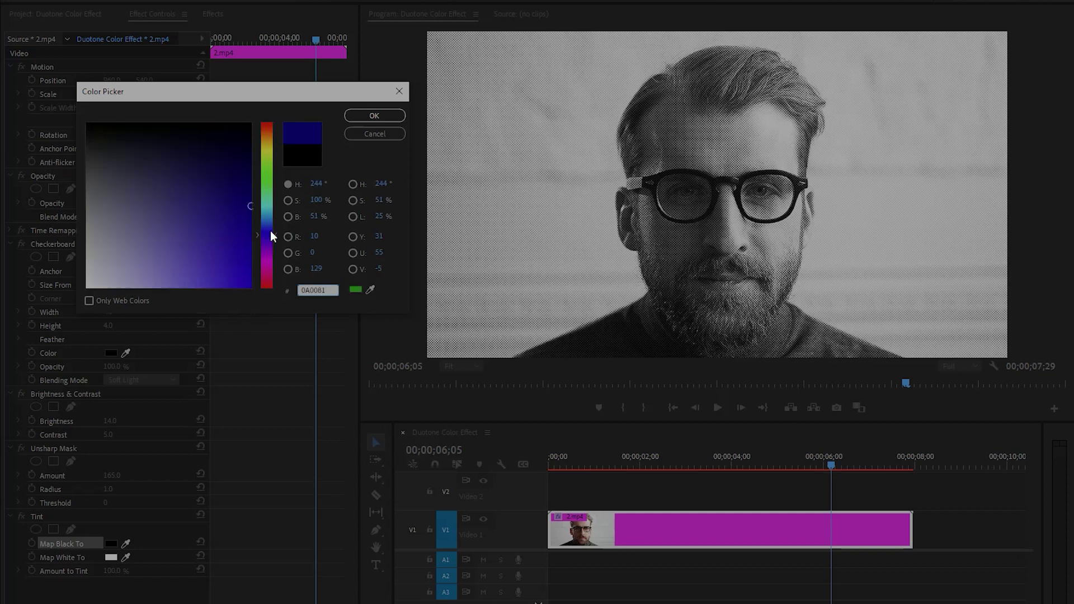
pyautogui.click(346, 120)
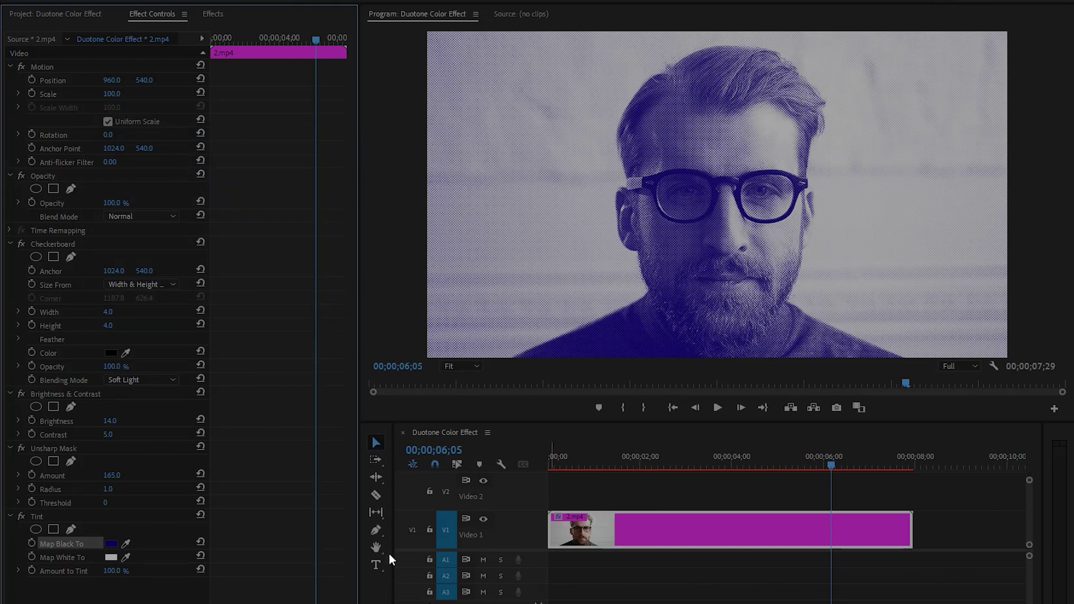
# - Set the Tint effect's Map White To colour to red hex FF0000
pyautogui.click(63, 559)
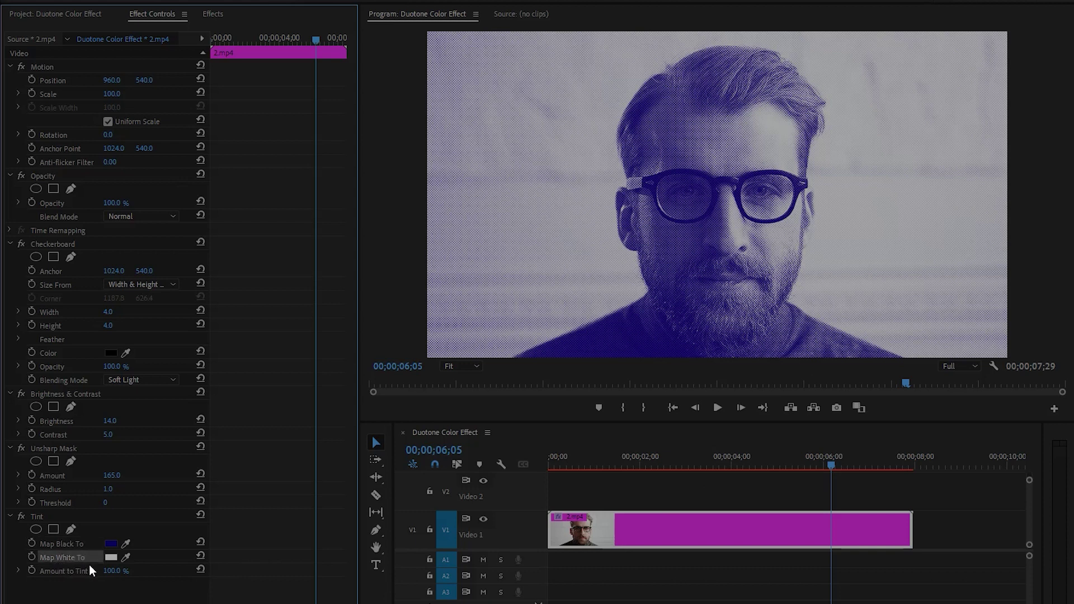
pyautogui.click(111, 558)
pyautogui.moveTo(330, 290); pyautogui.dragTo(302, 289)
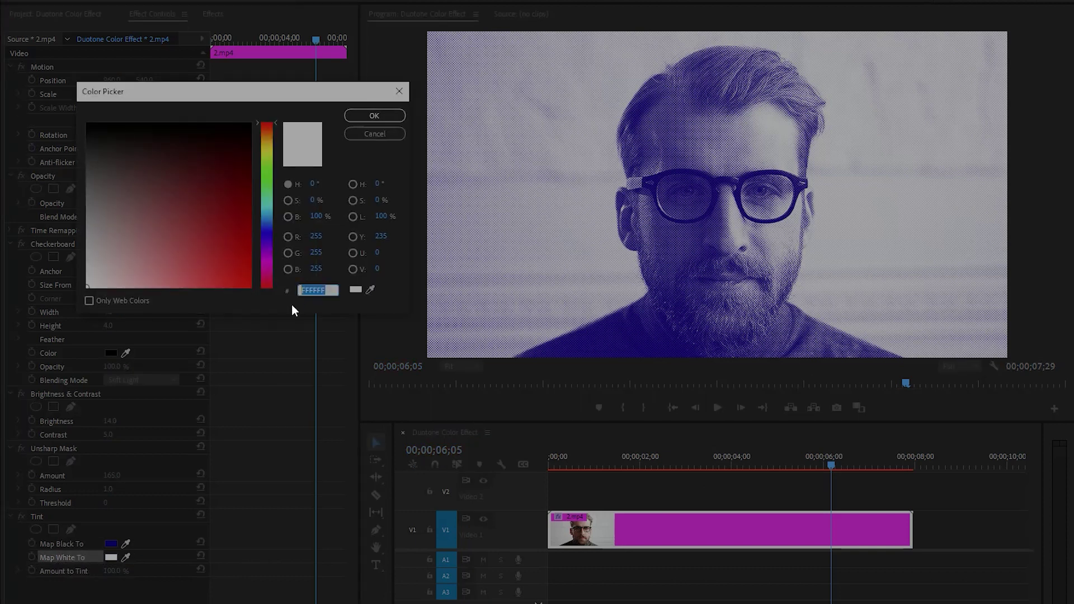
pyautogui.write('FF0000')
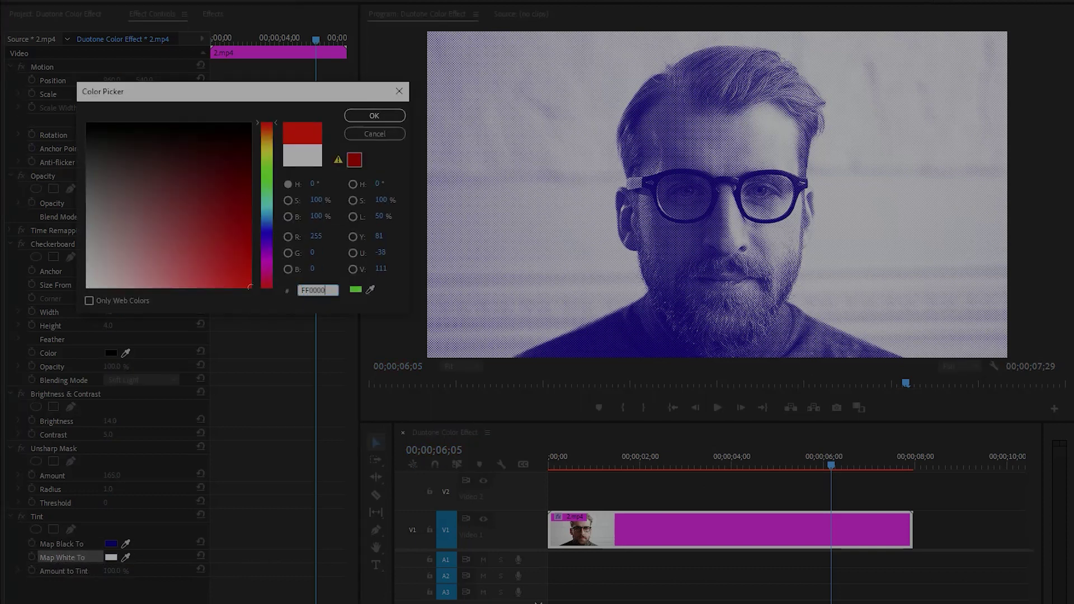
pyautogui.click(372, 119)
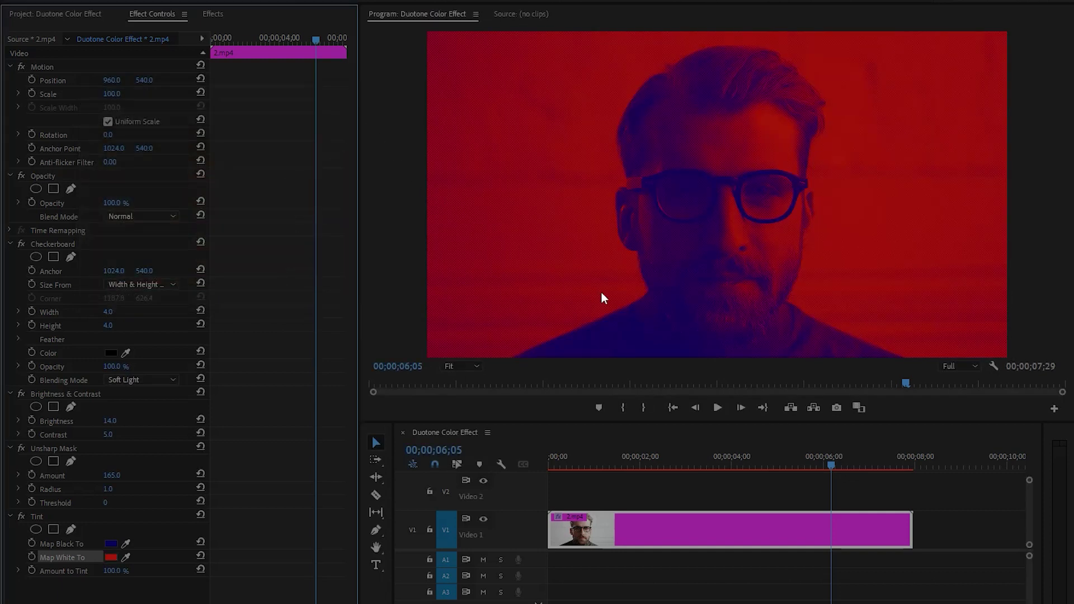
pyautogui.click(639, 333)
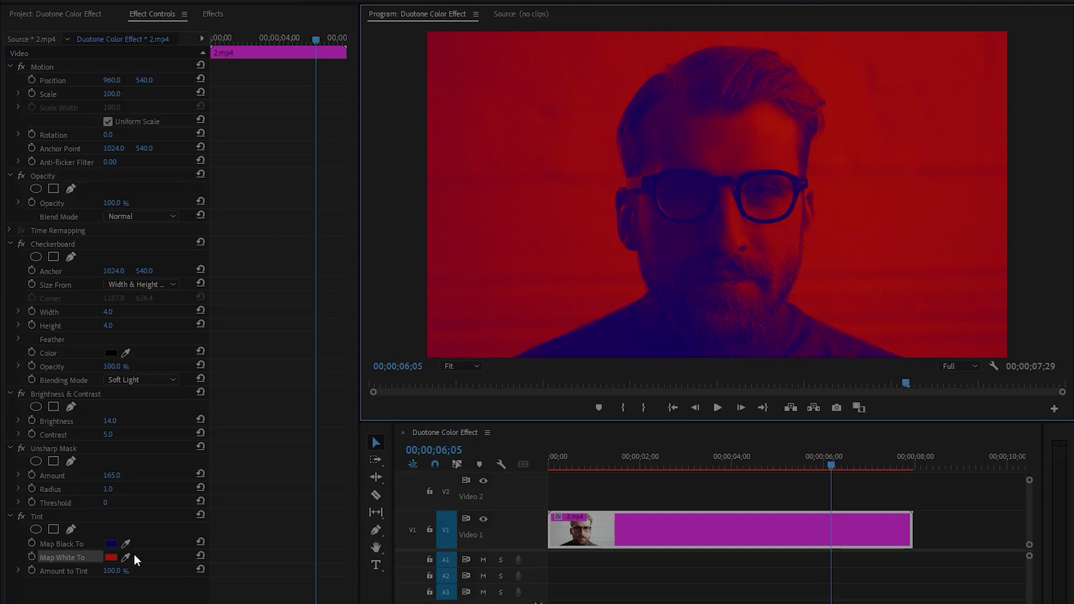
# - Try a bright green for Map White To, then cancel to keep the red
pyautogui.click(110, 557)
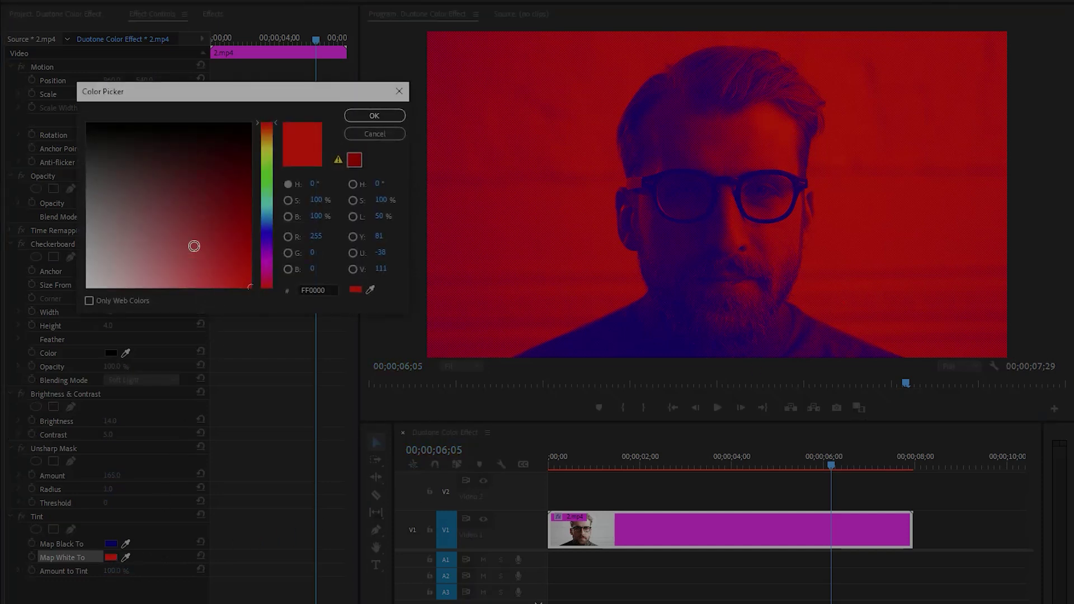
pyautogui.moveTo(194, 245); pyautogui.dragTo(229, 183)
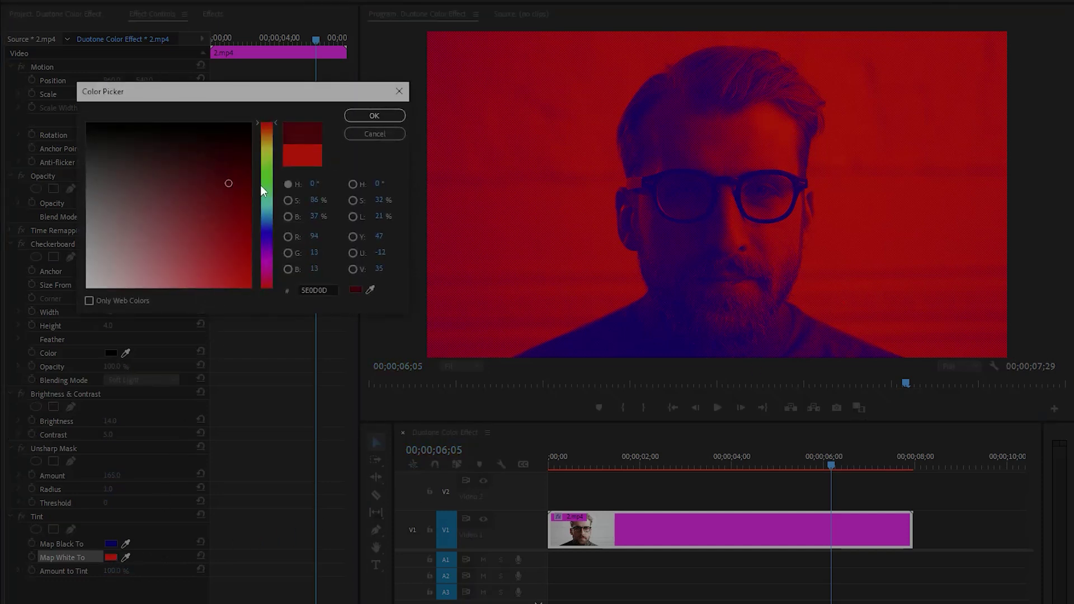
pyautogui.click(267, 165)
pyautogui.moveTo(221, 248); pyautogui.dragTo(238, 307)
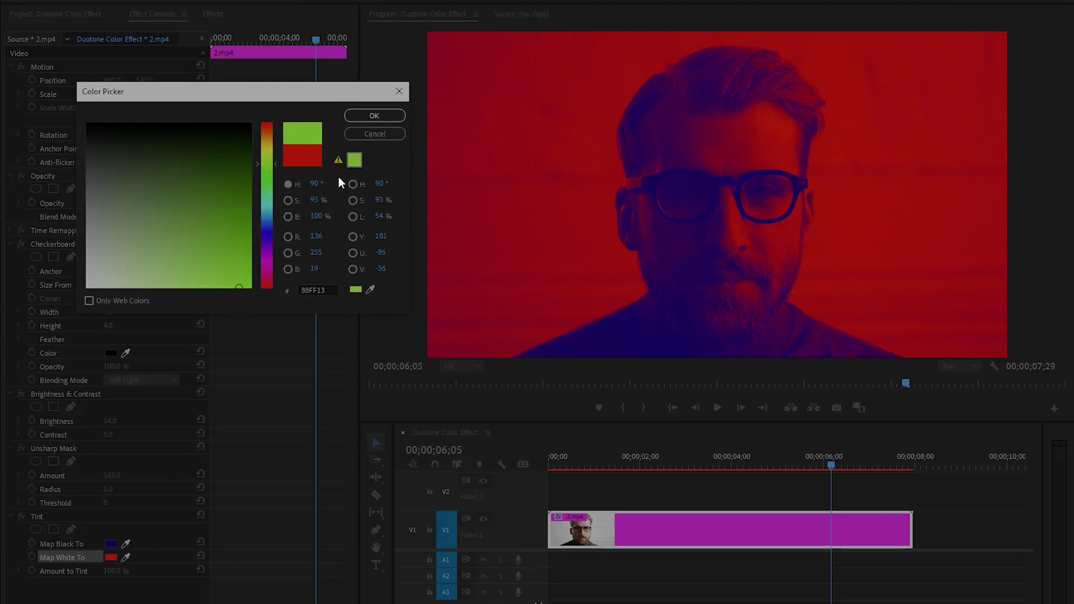
pyautogui.click(373, 117)
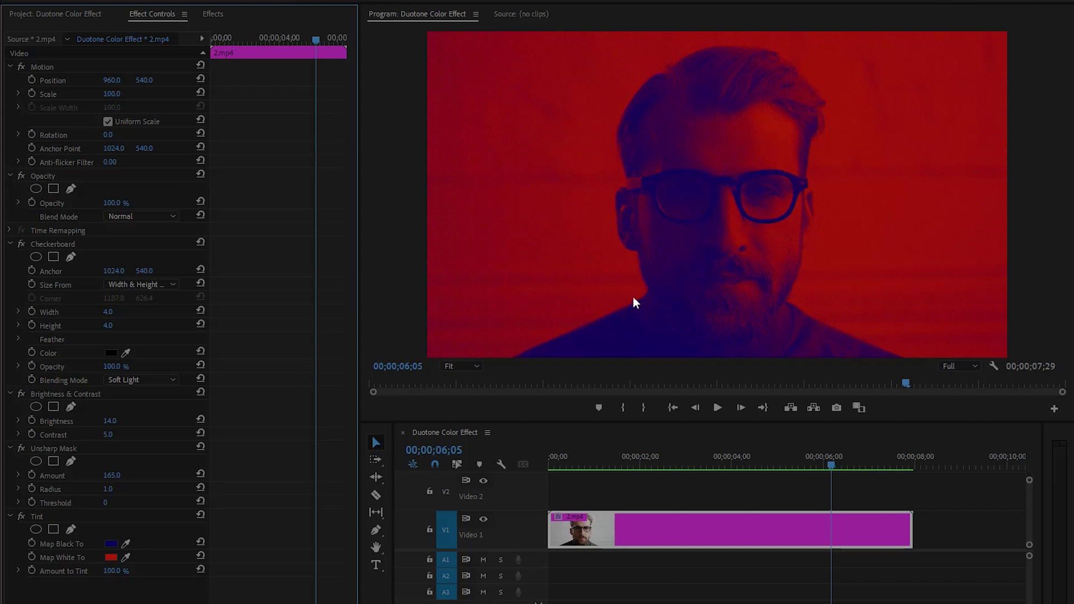
# - Lower the Tint effect's Amount to Tint to 85%
pyautogui.click(62, 571)
pyautogui.click(114, 571)
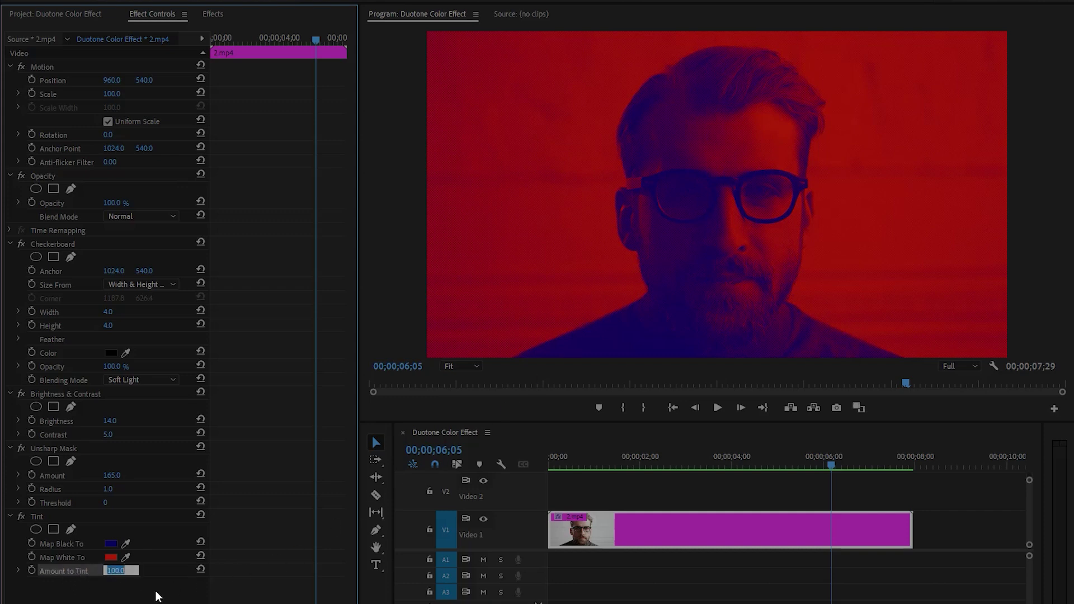
pyautogui.write('85')
pyautogui.press('Return')
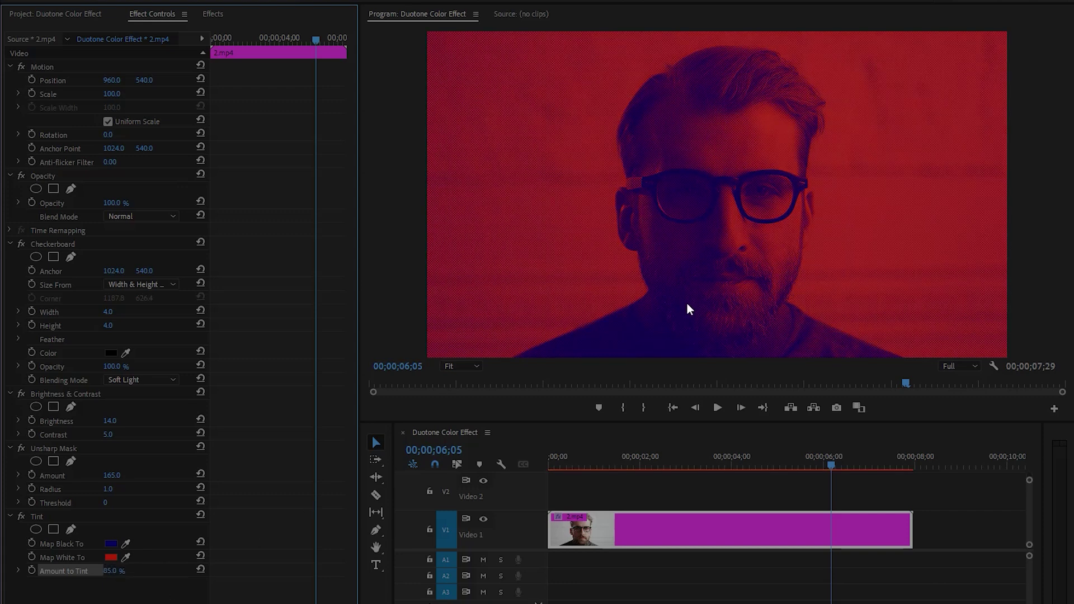
# - Render the sequence preview and return the playhead to 00;00
pyautogui.click(692, 489)
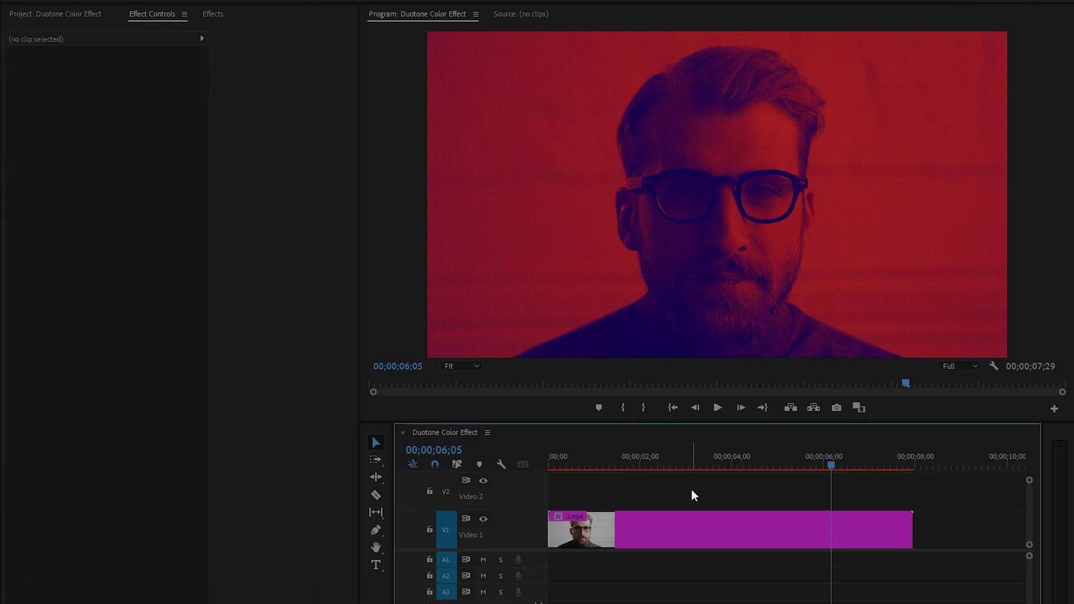
pyautogui.press('Return')
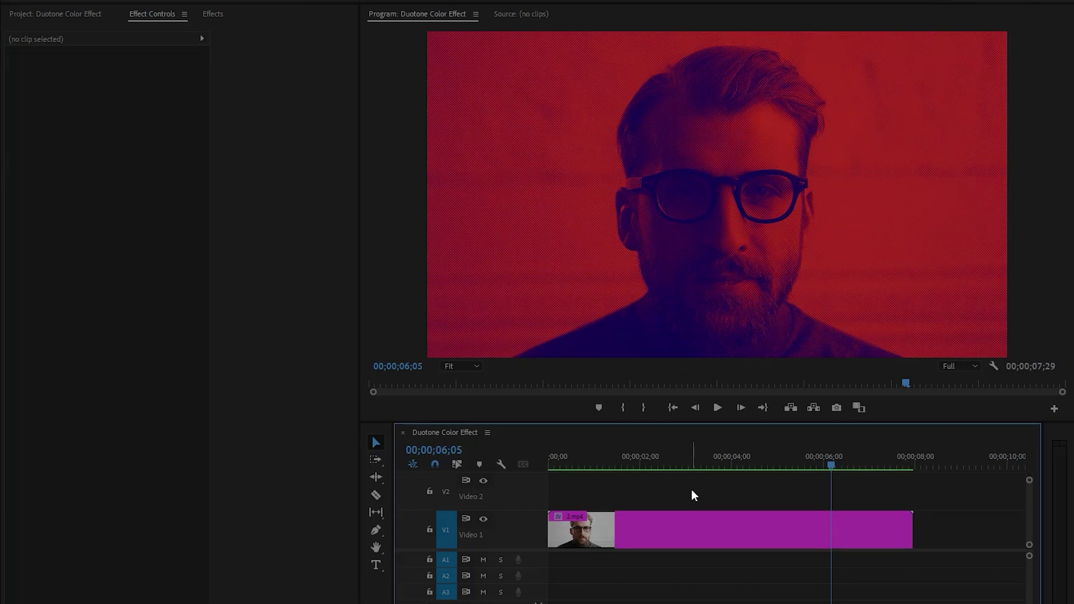
pyautogui.click(548, 458)
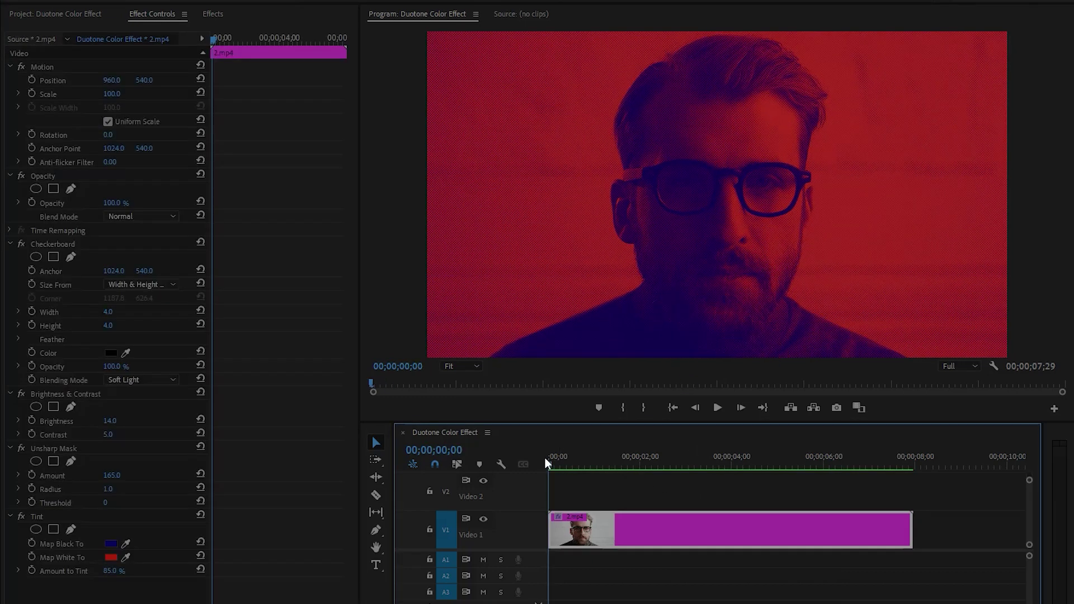
pyautogui.click(665, 504)
# - Play back the red-and-blue halftone clip, then review the Tint effect at 85.0%
pyautogui.press('space')
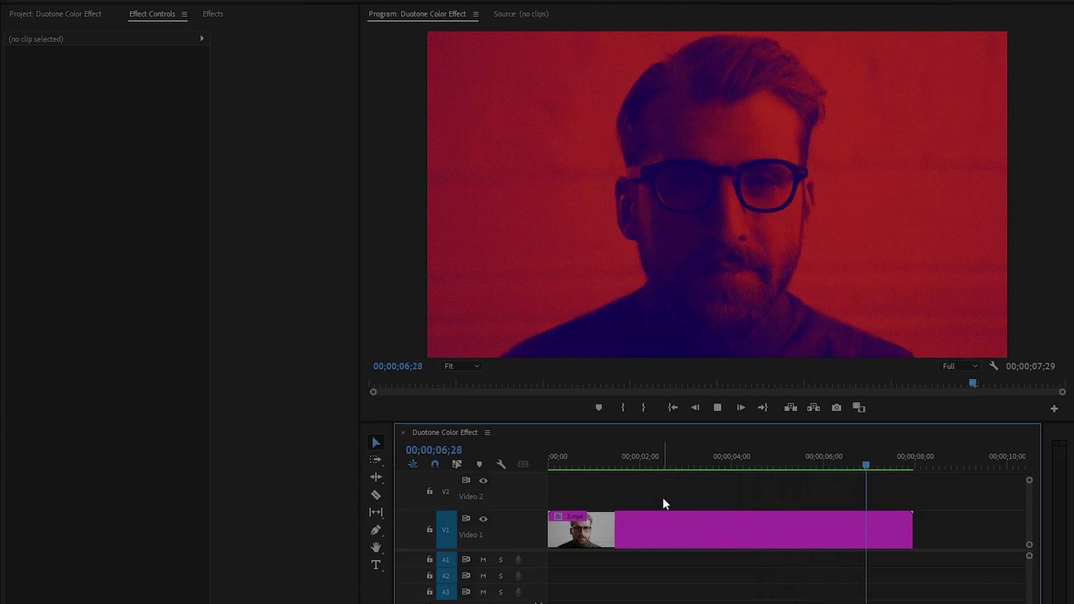
pyautogui.press('space')
pyautogui.press('d')
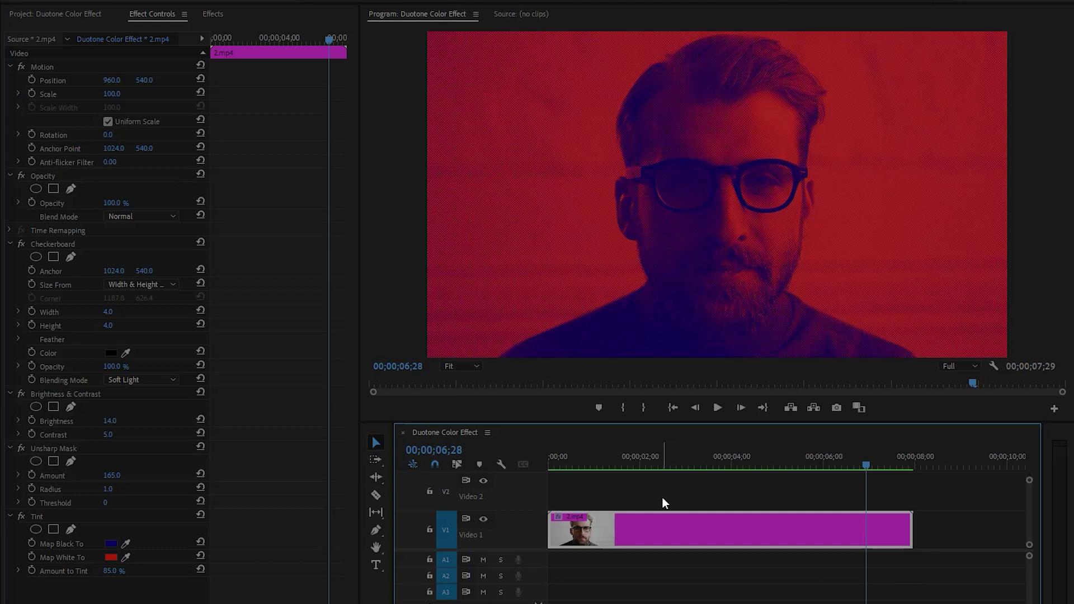
pyautogui.click(43, 515)
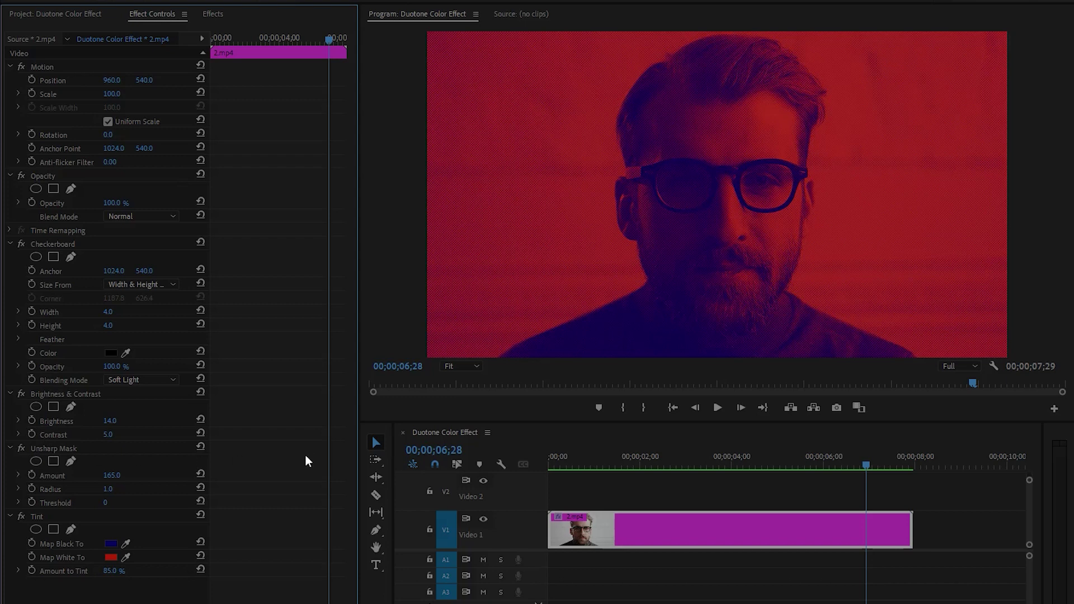
pyautogui.click(653, 497)
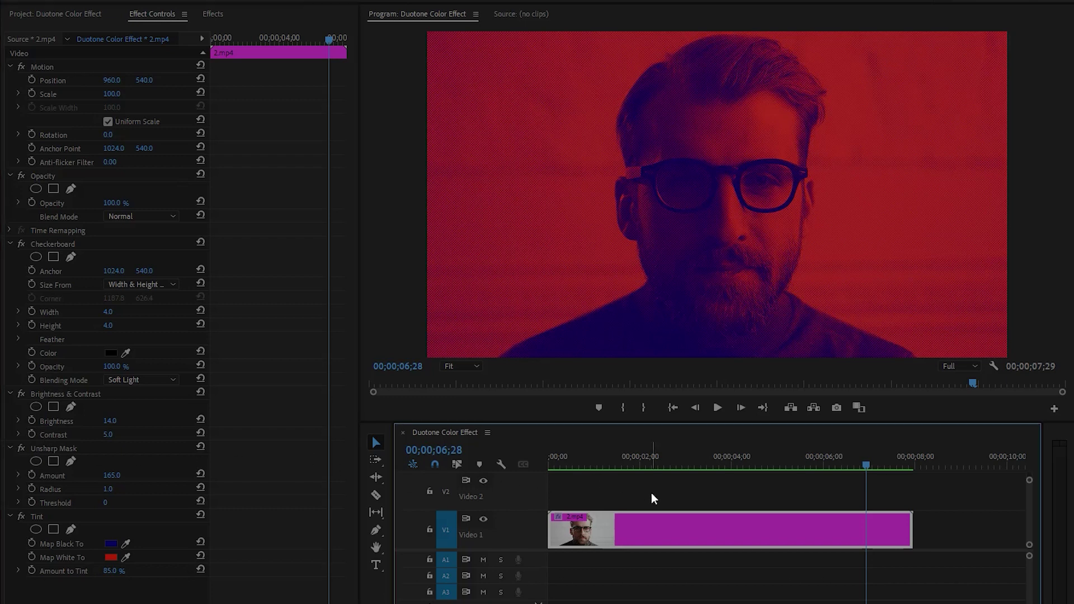